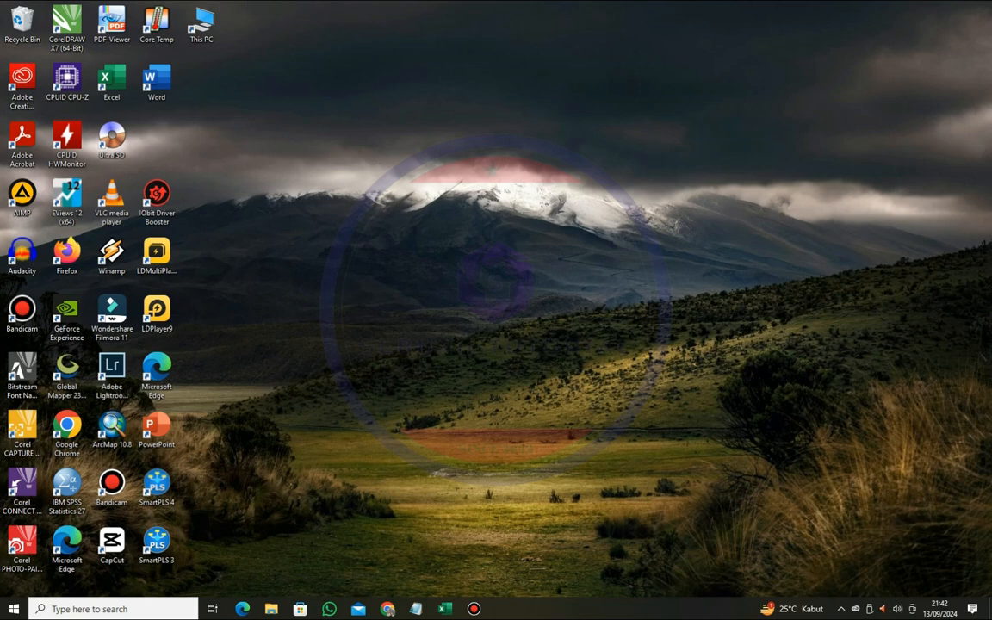
# - Review the note file in Notepad and the contoh data sheet in Excel, and minimize both windows
pyautogui.click(416, 608)
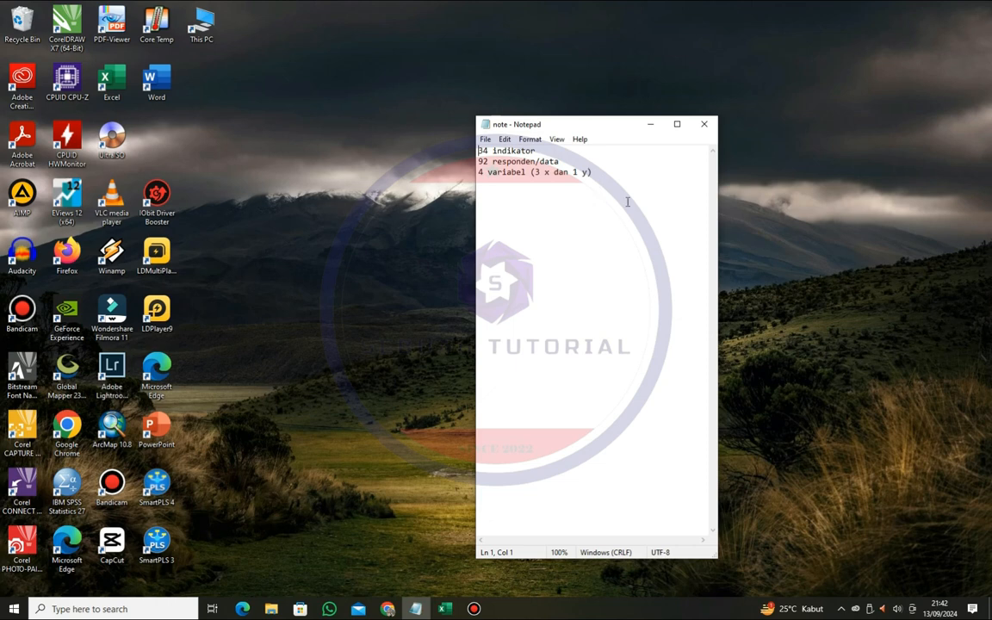
pyautogui.click(444, 609)
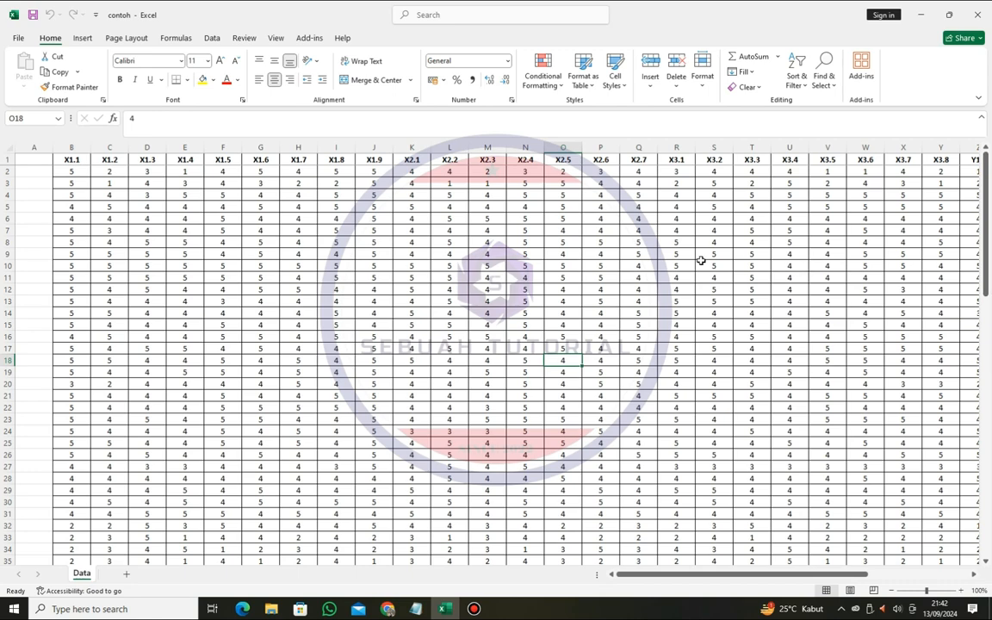
pyautogui.moveTo(818, 574); pyautogui.dragTo(702, 538)
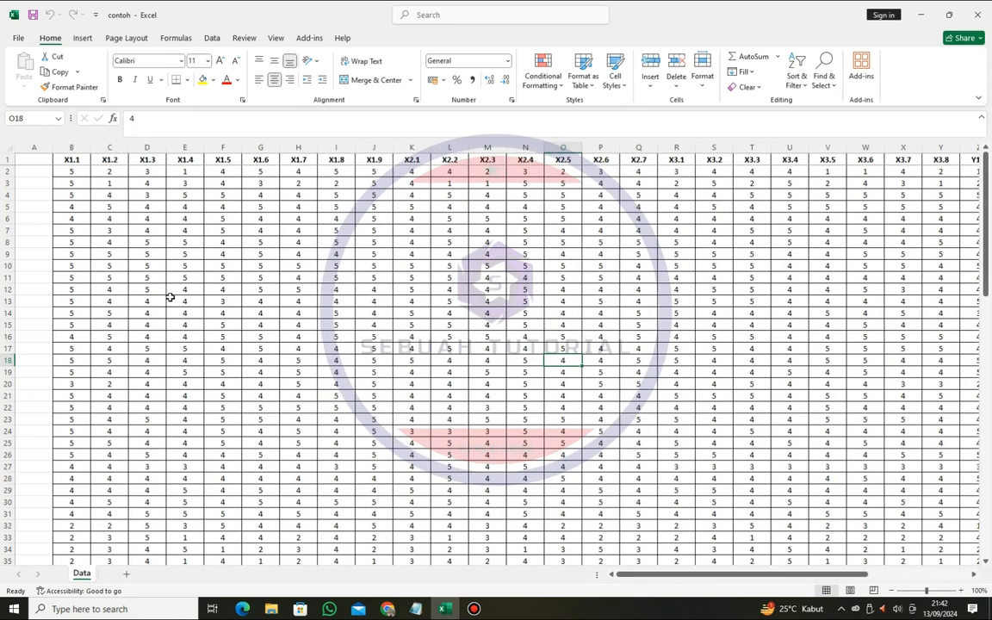
pyautogui.click(416, 609)
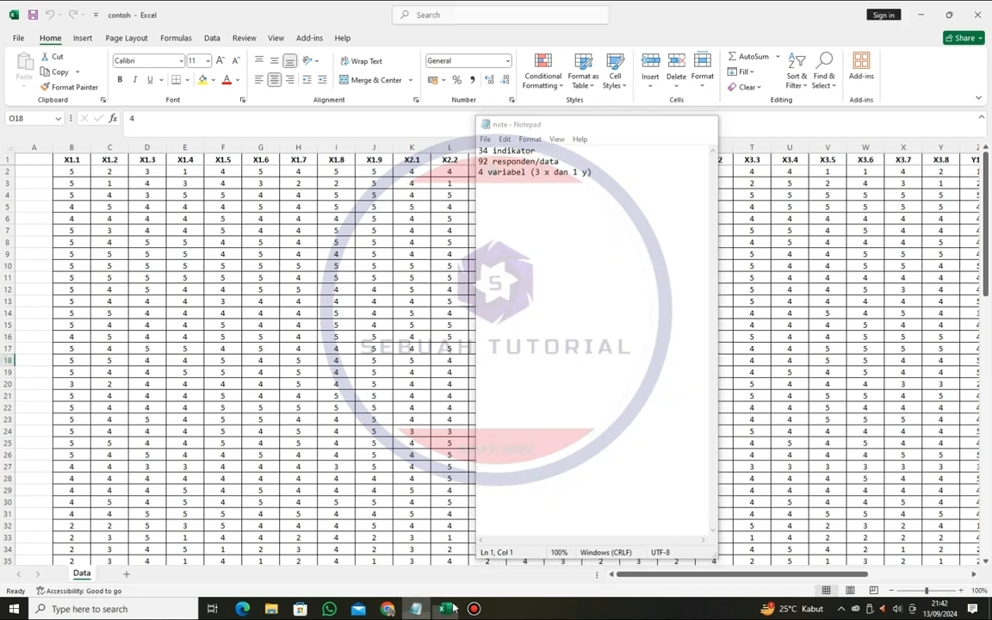
pyautogui.click(422, 609)
pyautogui.click(923, 16)
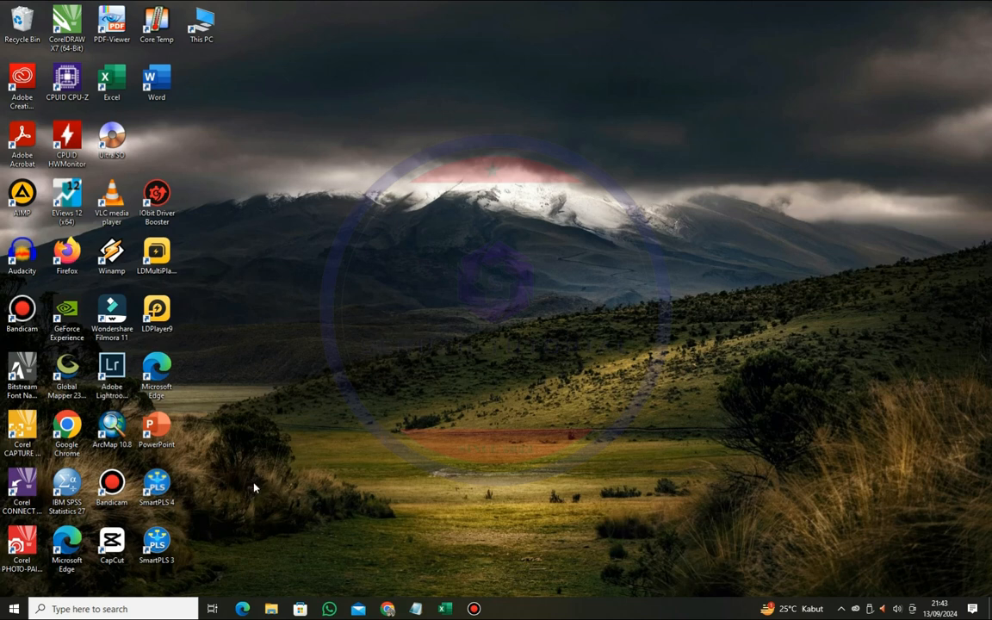
# - Open SmartPLS 4 in a maximized window and create a new project named tutorial
pyautogui.doubleClick(162, 498)
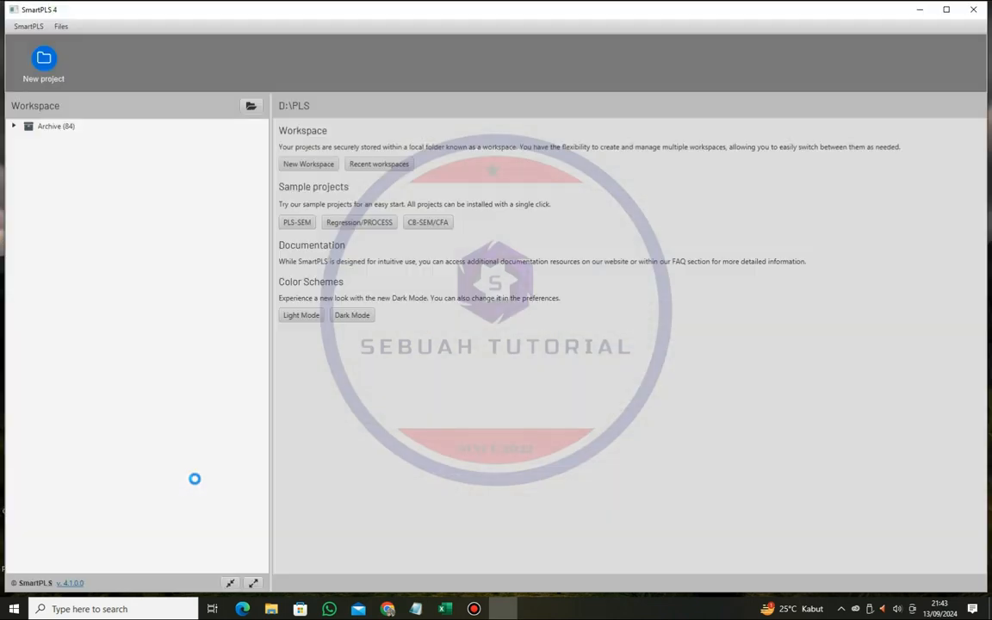
pyautogui.doubleClick(852, 10)
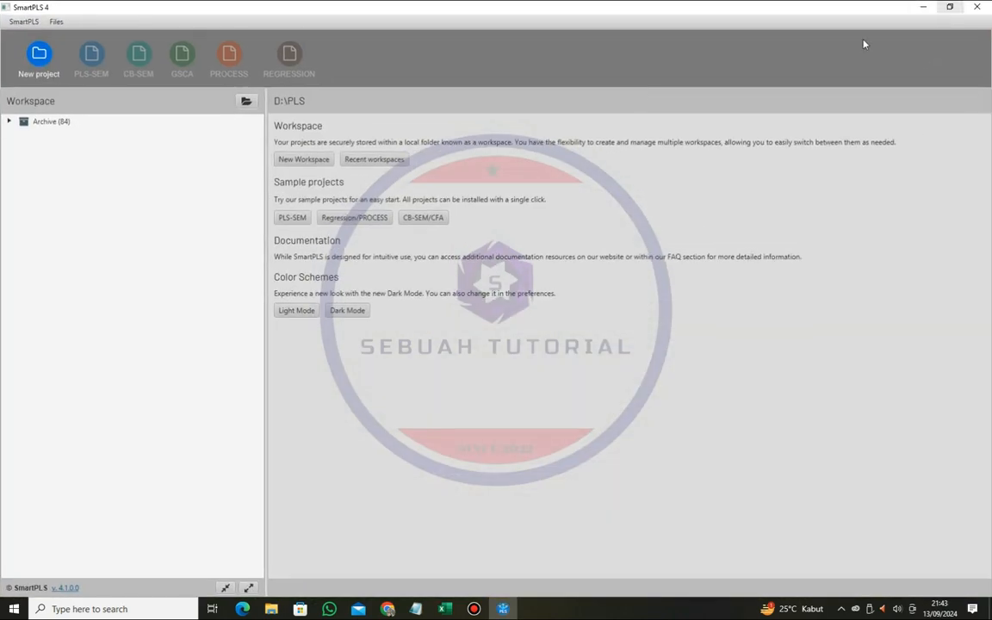
pyautogui.click(39, 71)
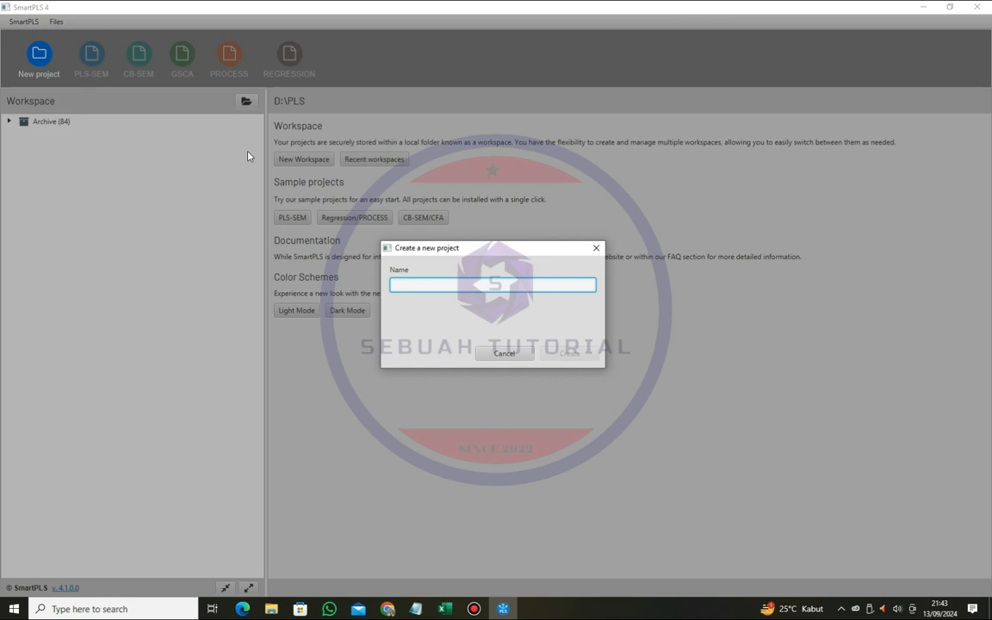
pyautogui.write('tutorial')
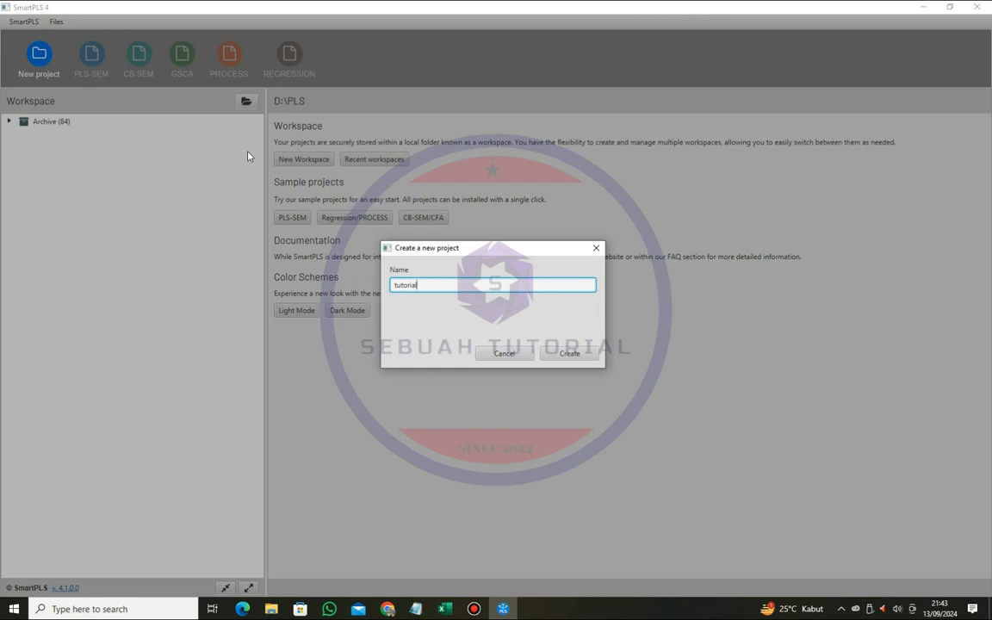
pyautogui.click(569, 351)
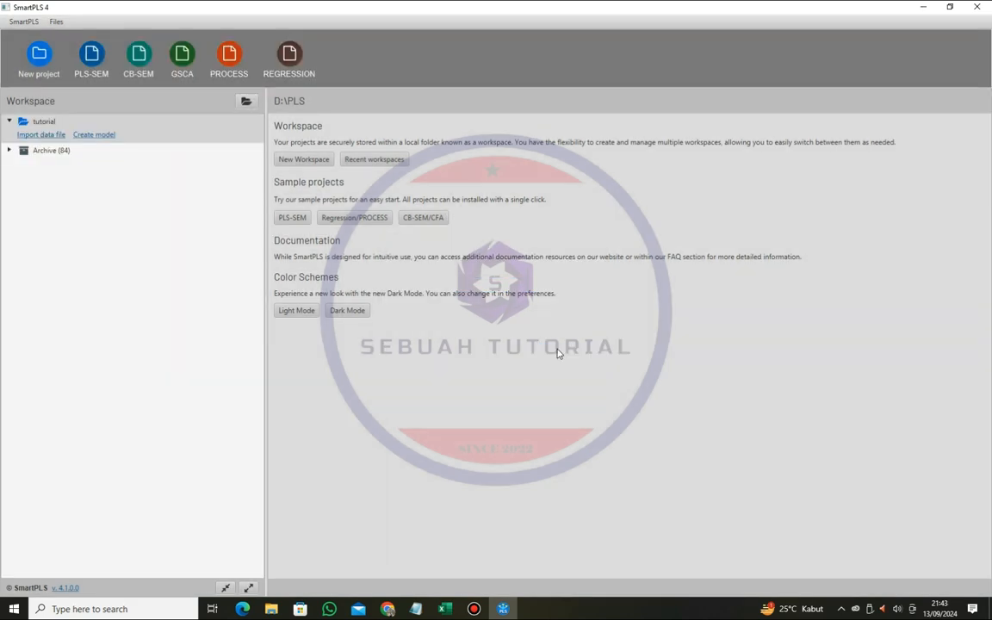
# - Import the contoh Excel file from the Tutorial PLS folder into the tutorial project, keeping the default indicator settings
pyautogui.click(53, 139)
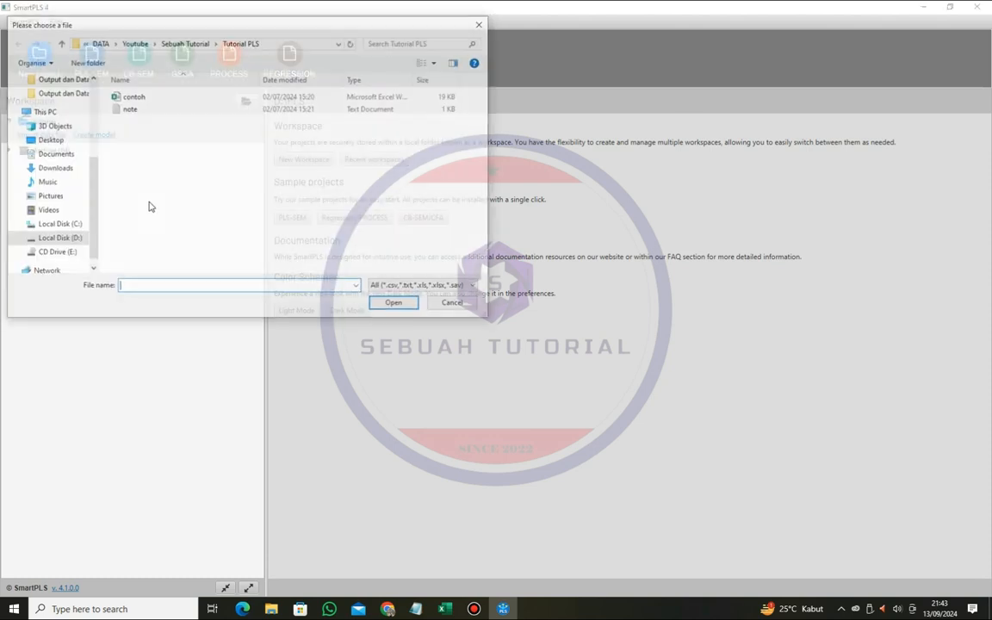
pyautogui.scroll(3, 73, 182)
pyautogui.click(54, 120)
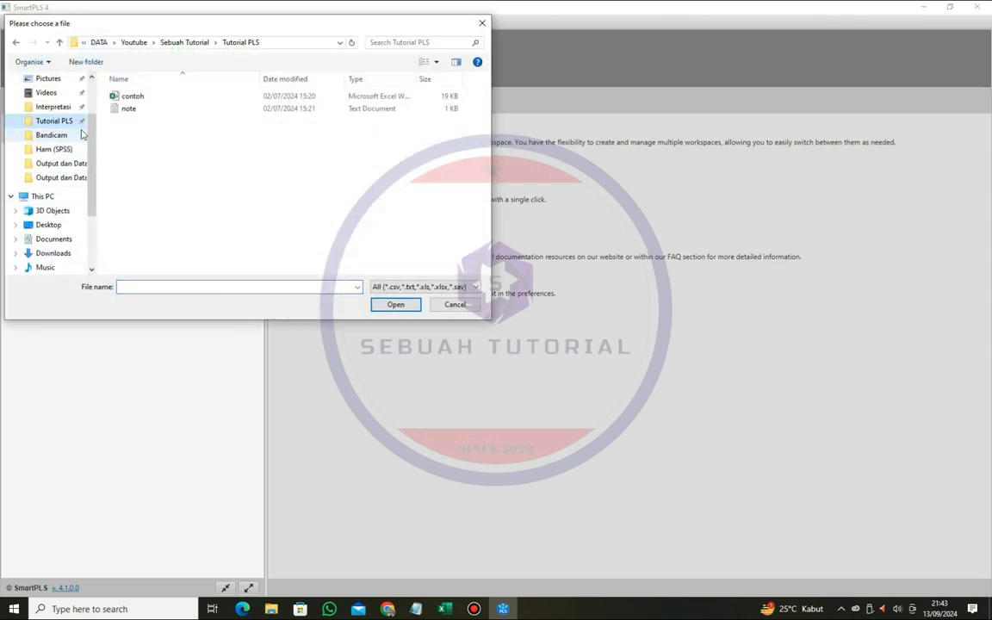
pyautogui.click(122, 99)
pyautogui.click(395, 304)
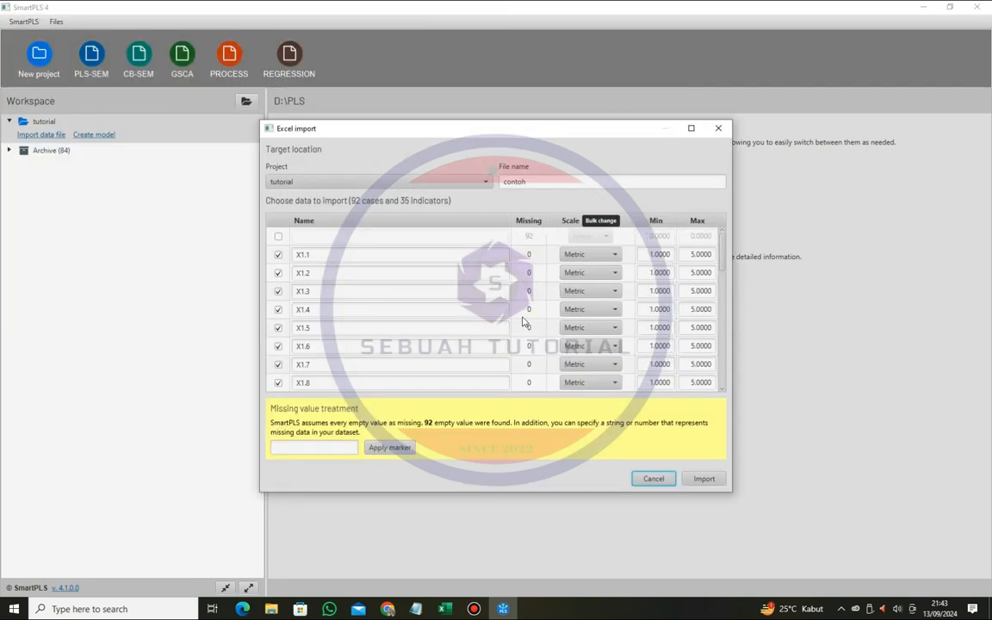
pyautogui.click(706, 480)
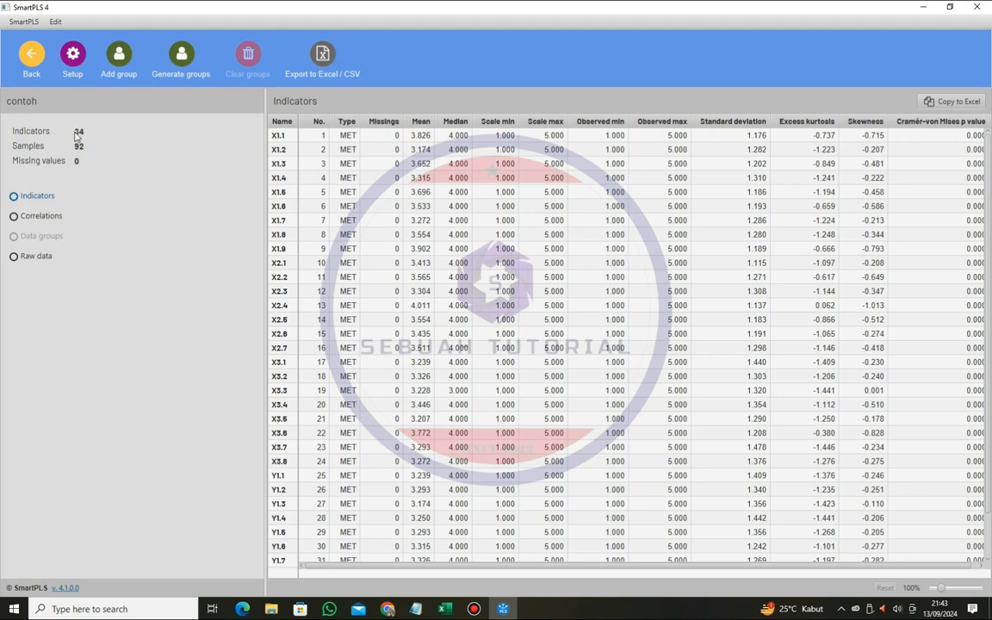
# - Compare the imported indicators and sample size with the note file and the contoh workbook in Excel
pyautogui.click(415, 609)
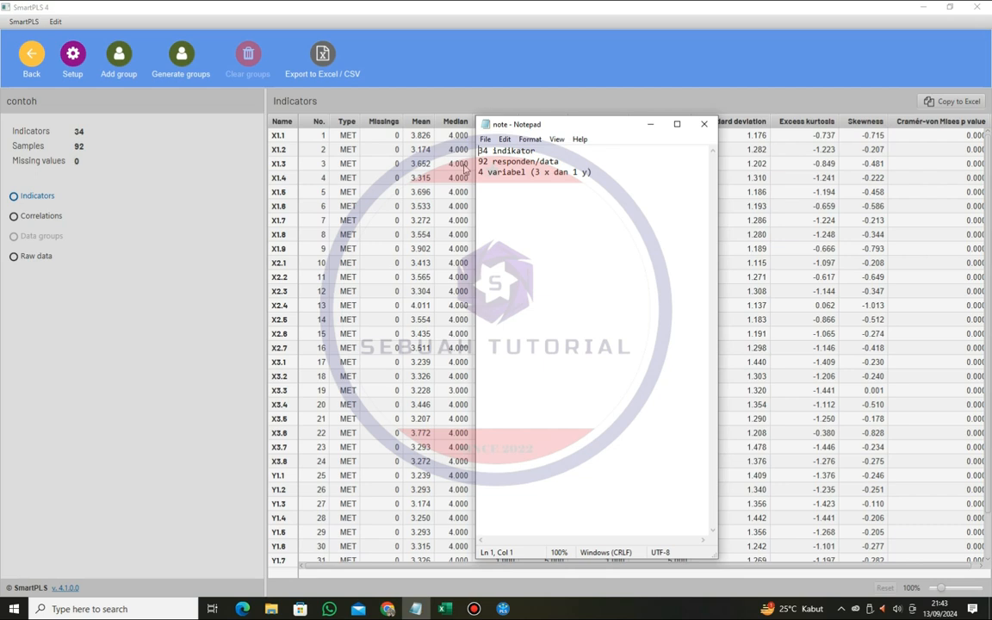
pyautogui.click(650, 125)
pyautogui.click(444, 607)
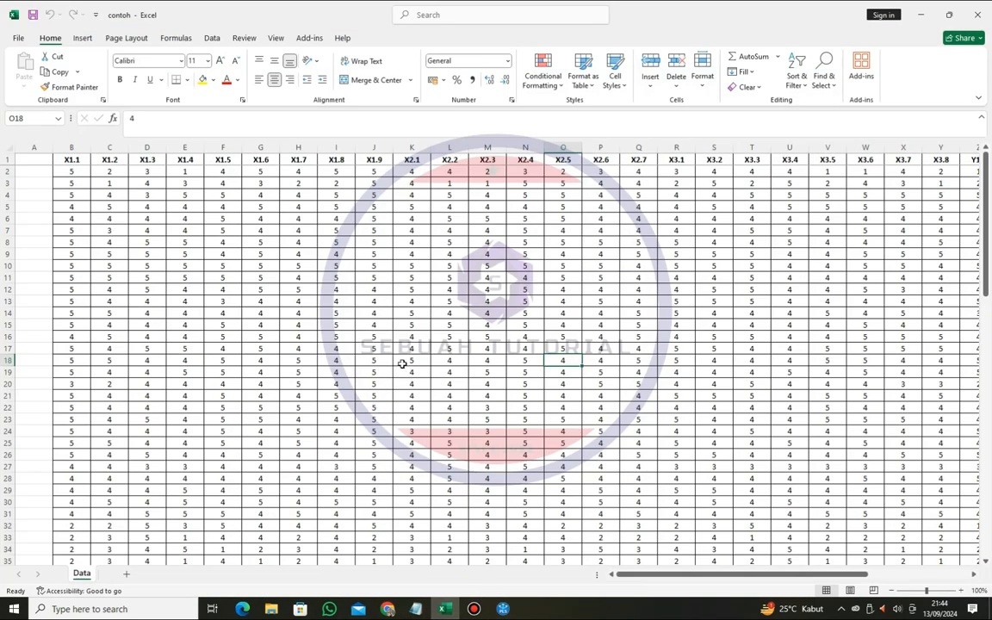
pyautogui.click(503, 608)
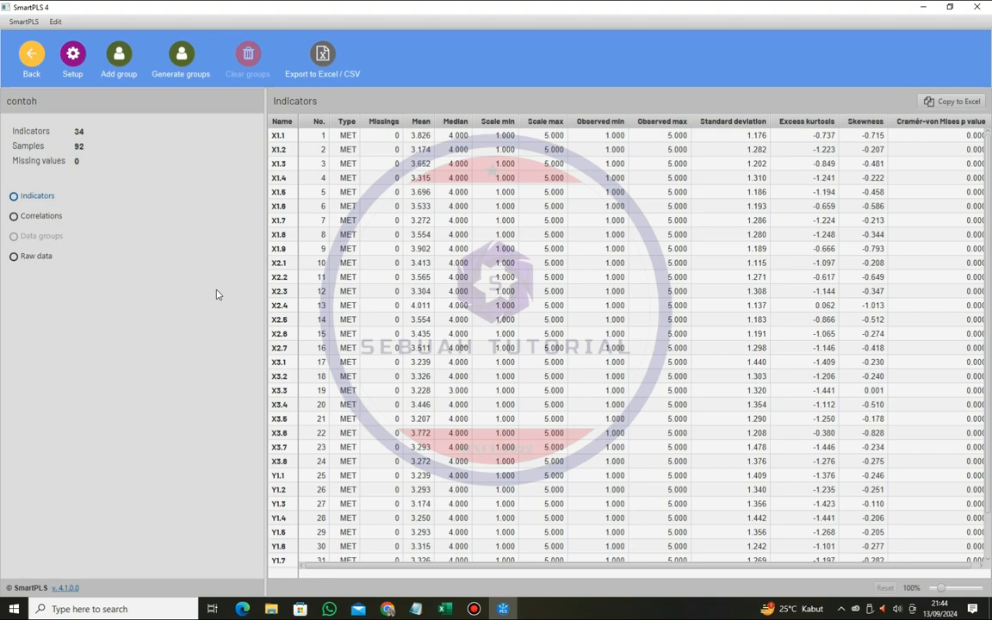
# - In the contoh workbook in Excel, try clearing cell F7, undo that, and try entering r in the same cell
pyautogui.click(443, 608)
pyautogui.click(222, 219)
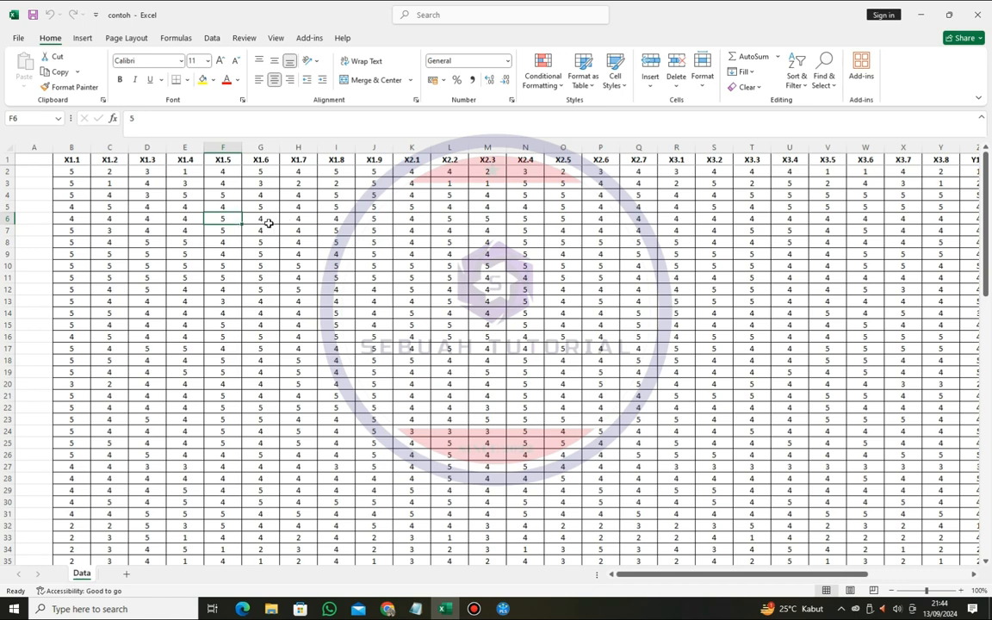
pyautogui.click(261, 220)
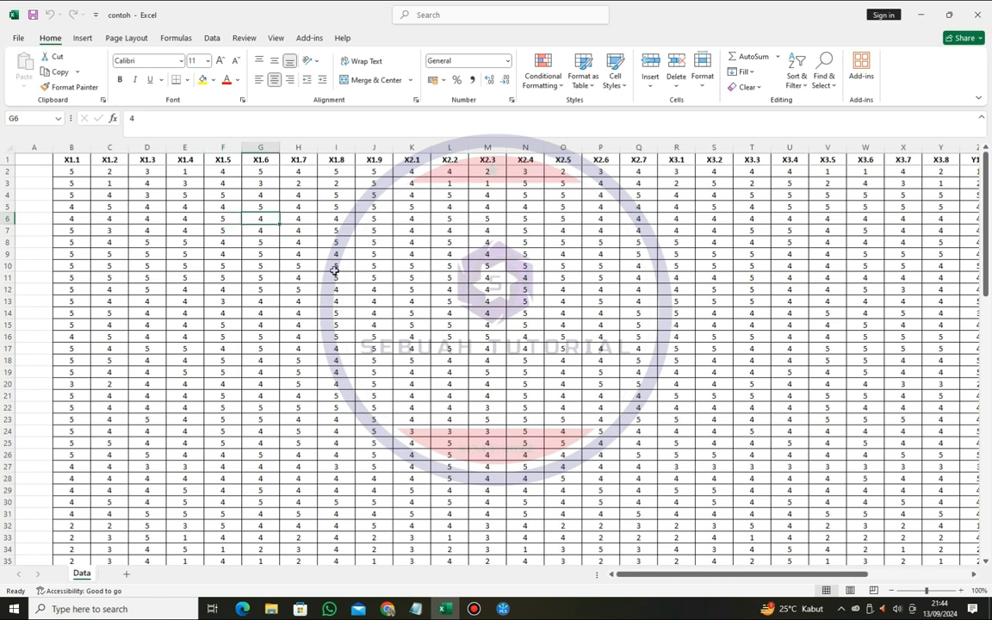
pyautogui.click(216, 230)
pyautogui.click(313, 288)
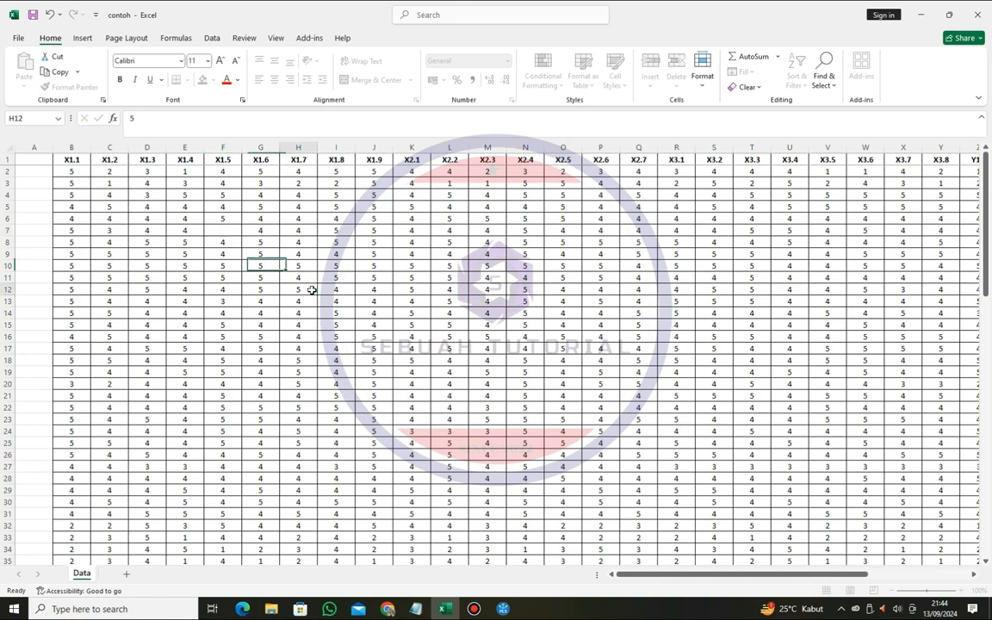
pyautogui.hotkey('ctrl', 'z')
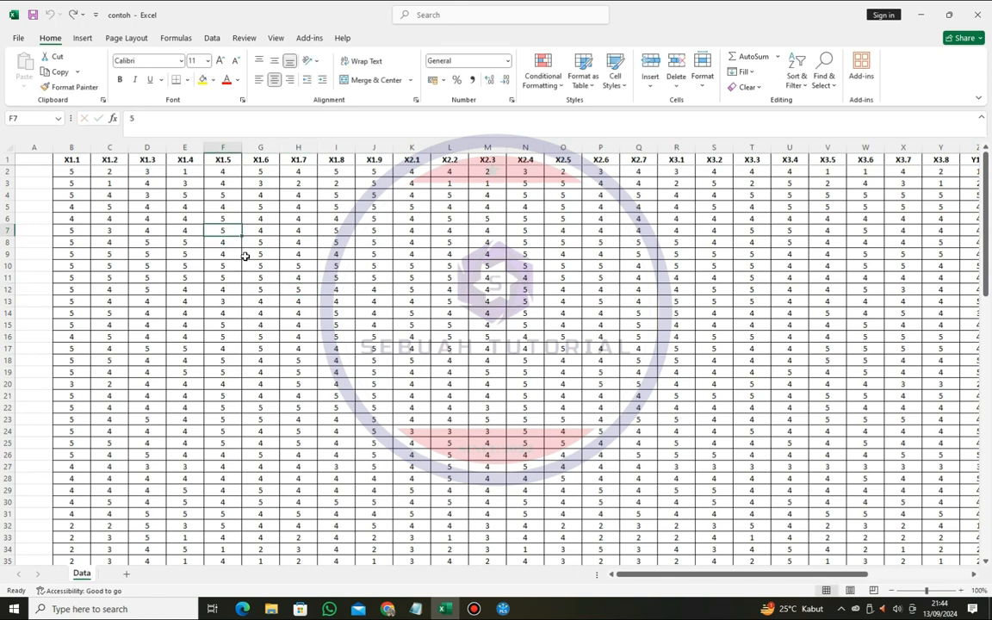
pyautogui.write('r')
pyautogui.press('Return')
# - Switch back to SmartPLS and create a PLS-SEM model named tutorial in the tutorial project
pyautogui.click(504, 608)
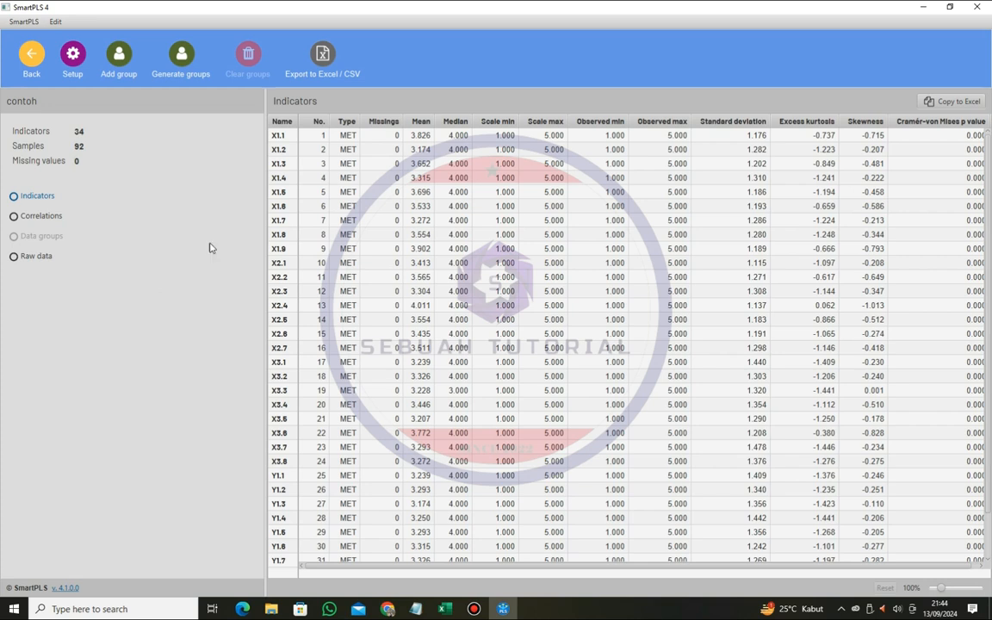
pyautogui.click(28, 57)
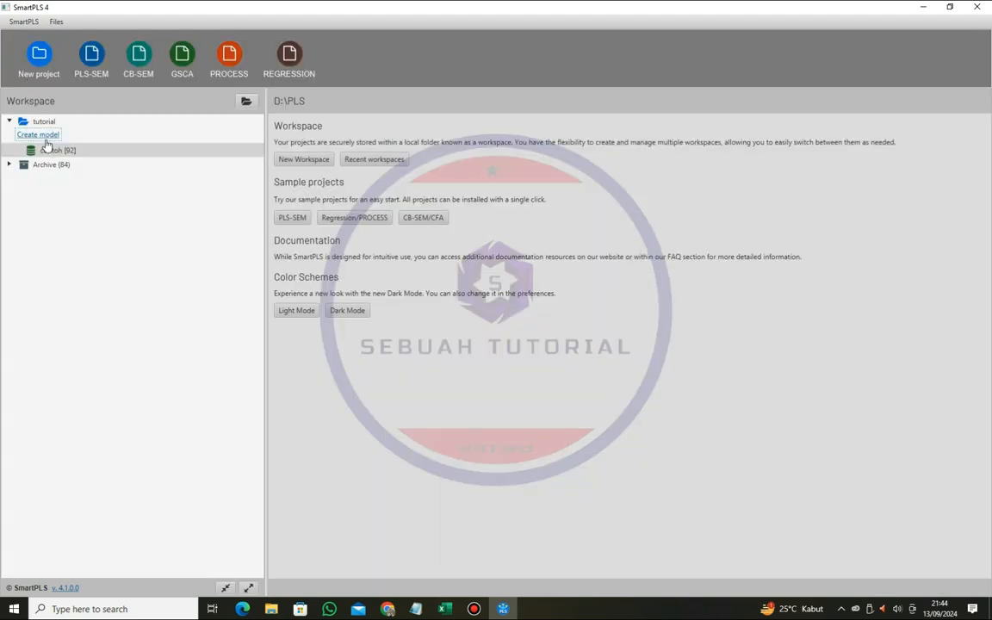
pyautogui.click(38, 135)
pyautogui.click(469, 299)
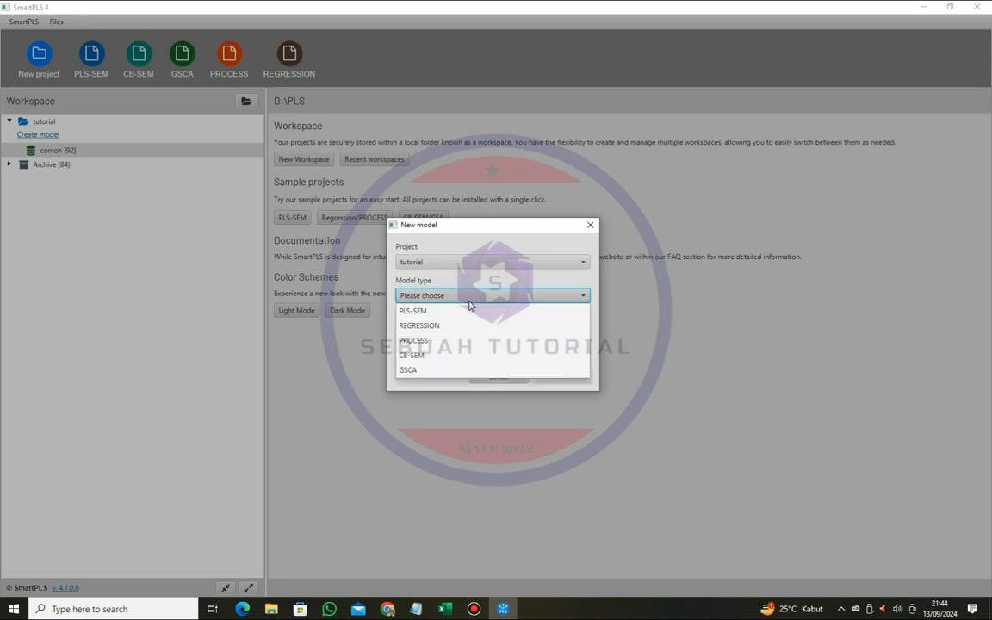
pyautogui.click(413, 310)
pyautogui.click(429, 330)
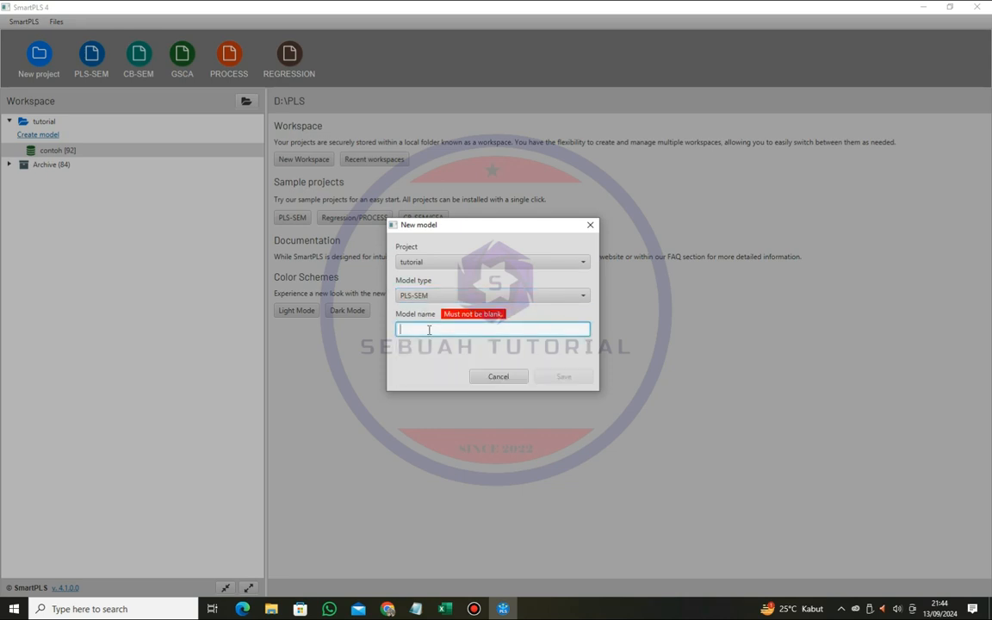
pyautogui.write('tutorial')
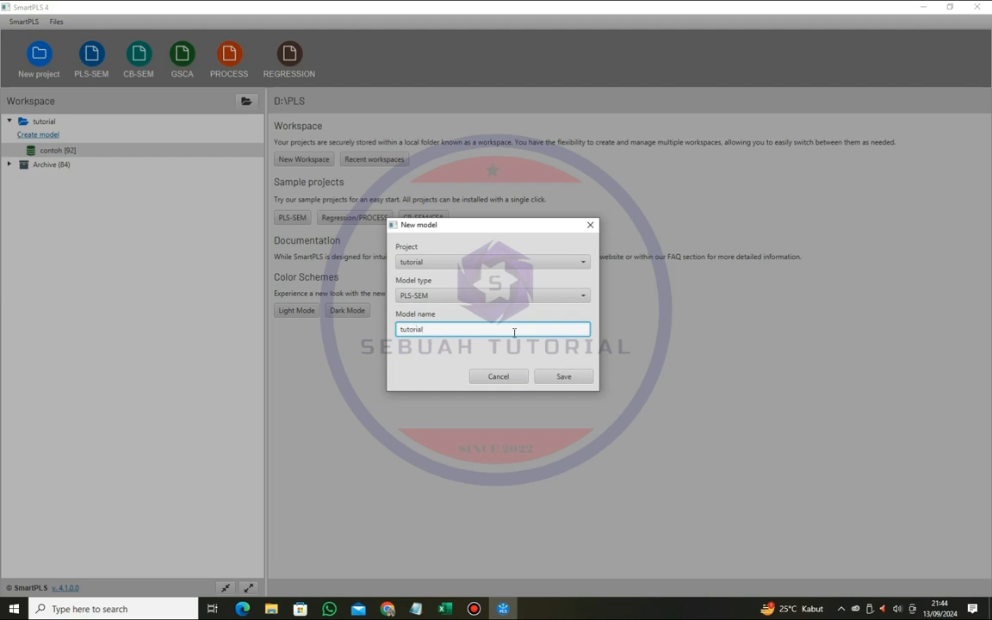
pyautogui.click(564, 376)
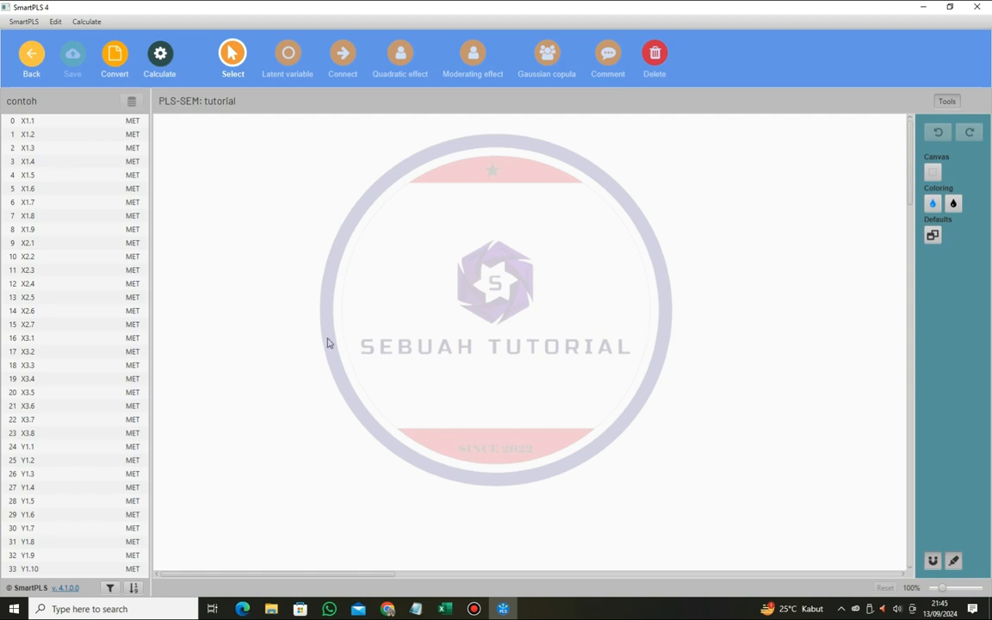
# - Add a latent variable named X1 to the canvas from indicators X1.1 to X1.9
pyautogui.click(32, 121)
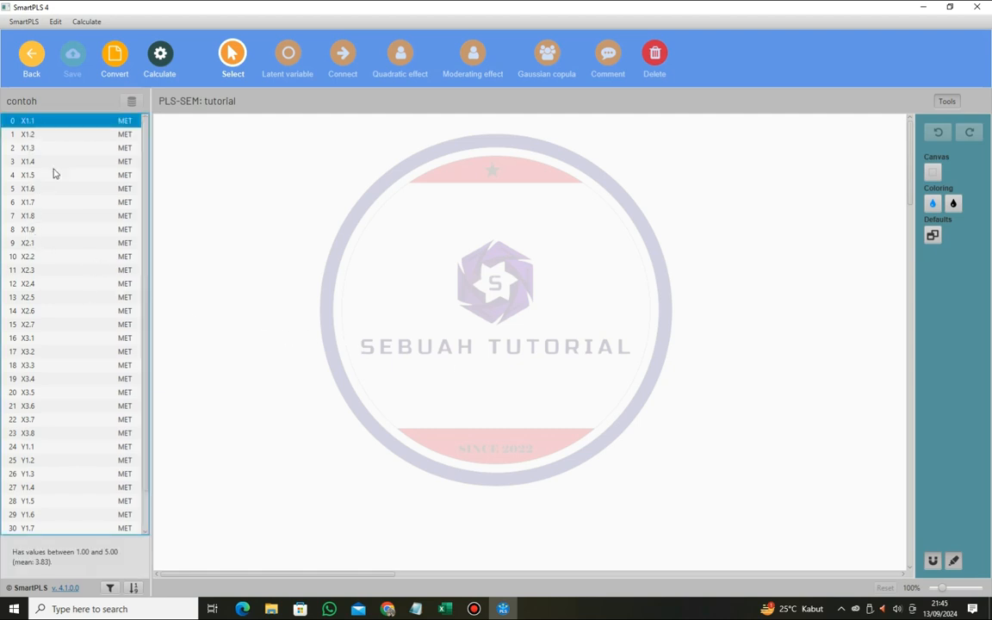
pyautogui.keyDown('shift'); pyautogui.click(37, 230); pyautogui.keyUp('shift')
pyautogui.moveTo(25, 180); pyautogui.dragTo(320, 215)
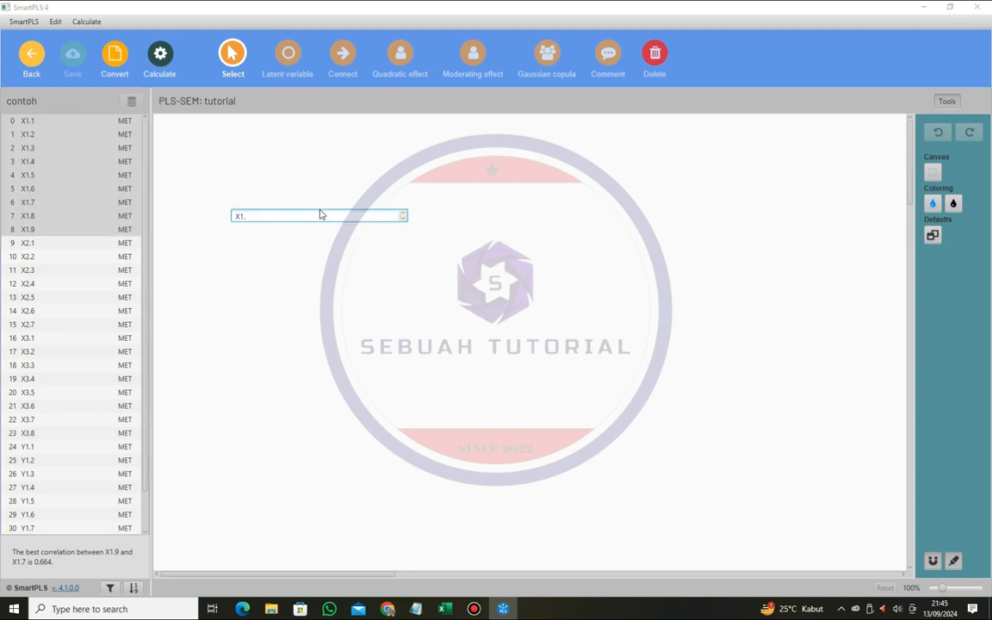
pyautogui.press('BackSpace')
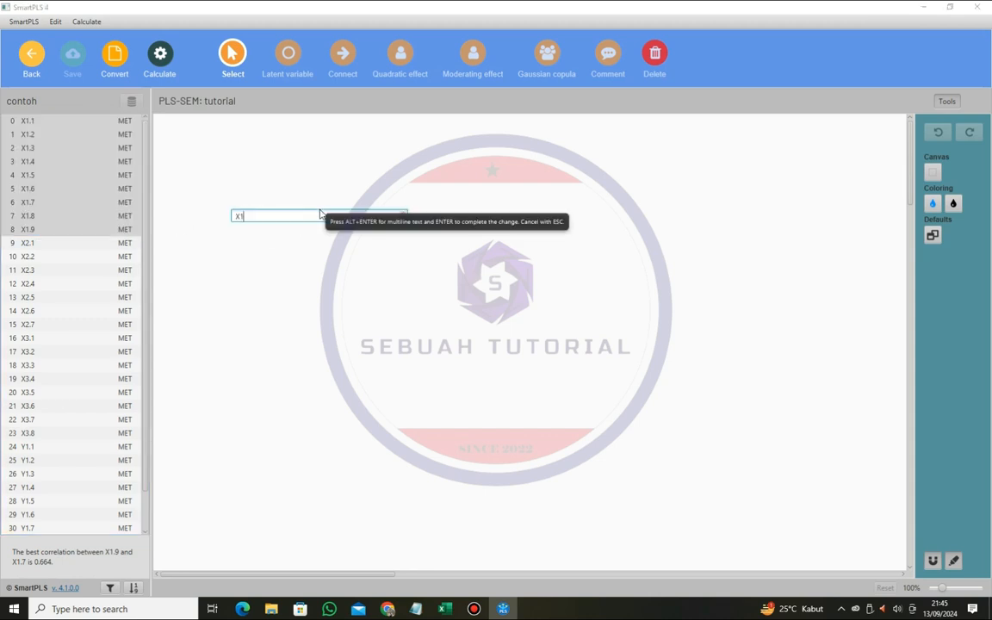
pyautogui.press('Return')
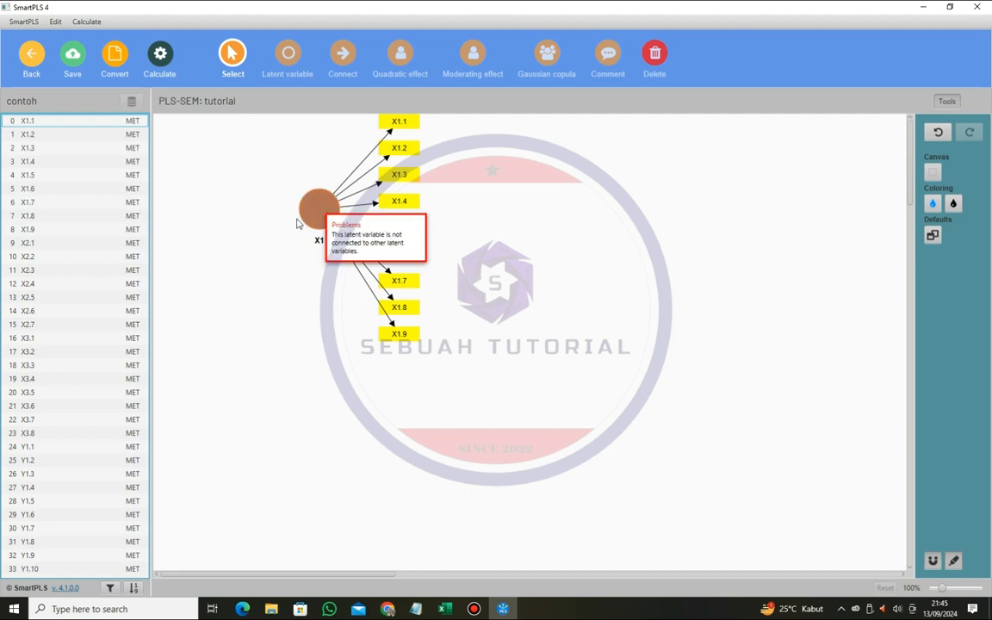
# - Add a latent variable named X2 below X1 from indicators X2.1 to X2.7
pyautogui.click(34, 249)
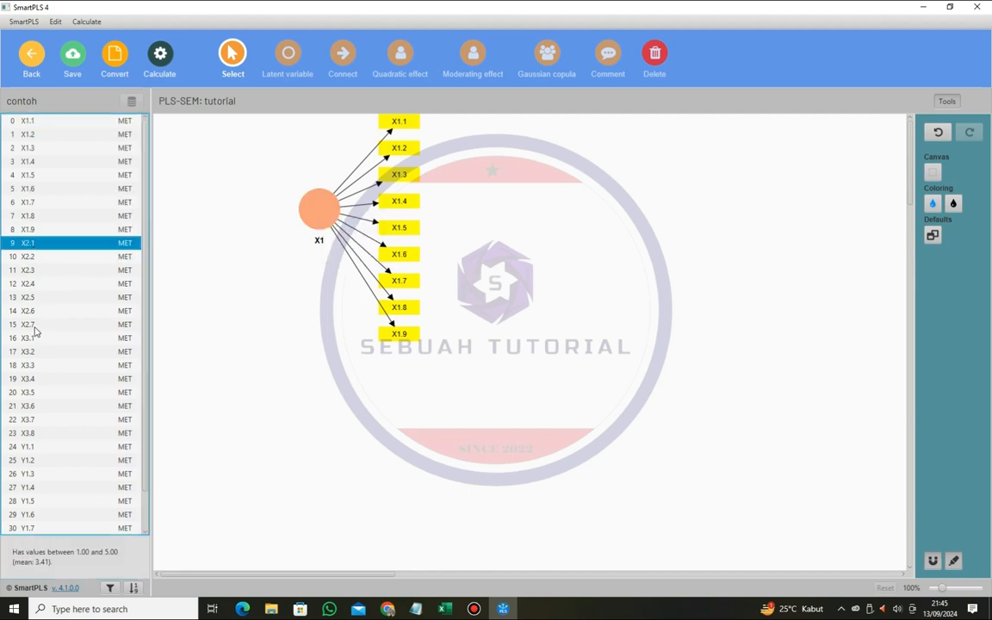
pyautogui.keyDown('shift'); pyautogui.click(36, 323); pyautogui.keyUp('shift')
pyautogui.moveTo(35, 284); pyautogui.dragTo(383, 369)
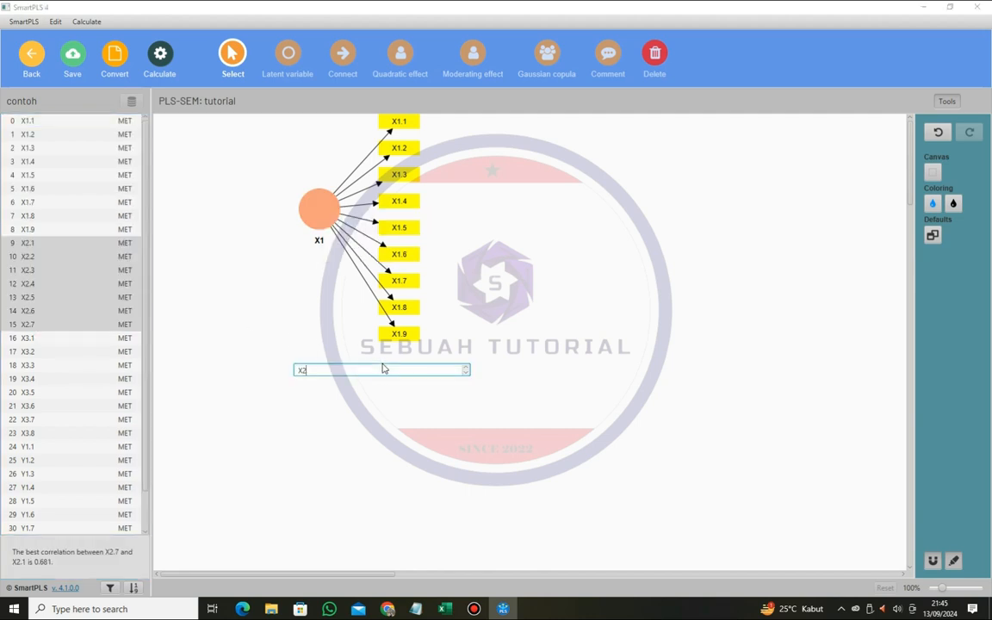
pyautogui.press('Return')
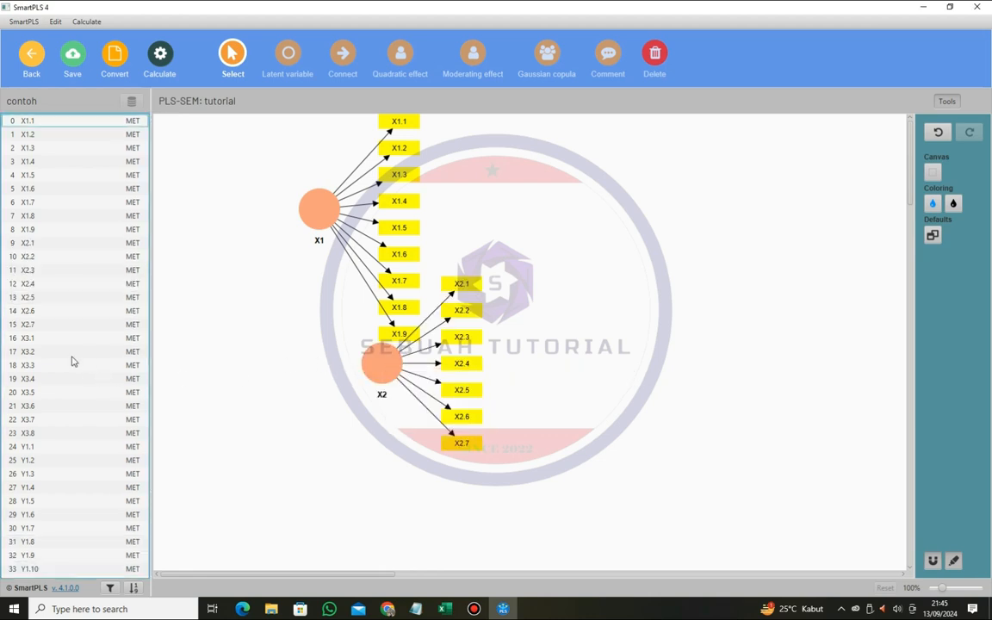
# - Add a latent variable named X3 to the right of X2 from indicators X3.1 to X3.8
pyautogui.click(28, 338)
pyautogui.keyDown('shift'); pyautogui.click(28, 436); pyautogui.keyUp('shift')
pyautogui.moveTo(29, 437); pyautogui.dragTo(592, 370)
pyautogui.press('Return')
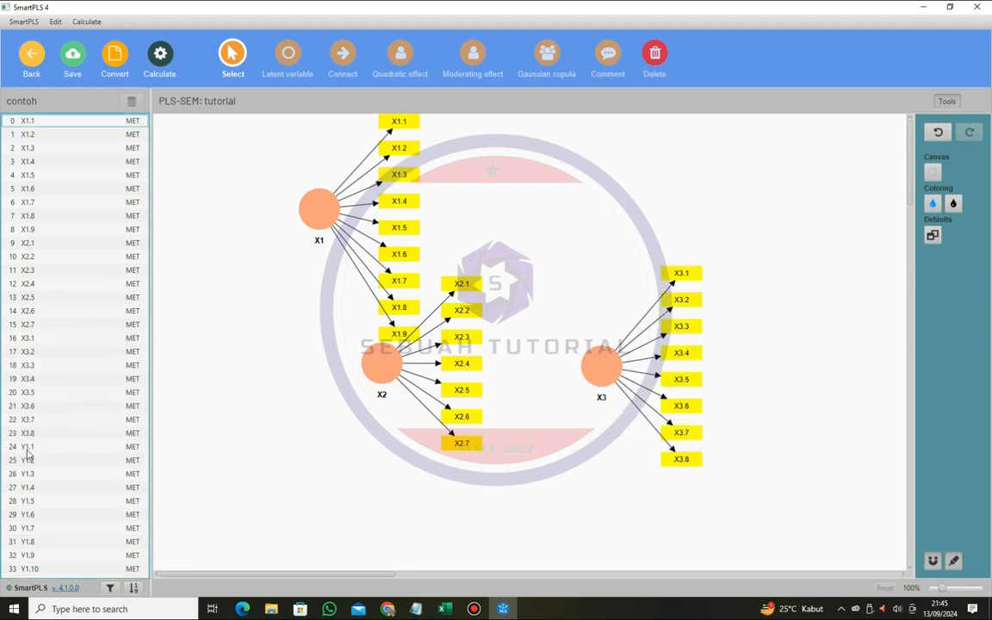
# - Add a latent variable named Y to the right of X3 from indicators Y1.1 to Y1.10
pyautogui.click(29, 454)
pyautogui.scroll(-1, 39, 491)
pyautogui.keyDown('shift'); pyautogui.click(39, 526); pyautogui.keyUp('shift')
pyautogui.moveTo(520, 422); pyautogui.dragTo(784, 291)
pyautogui.write('Y')
pyautogui.press('Return')
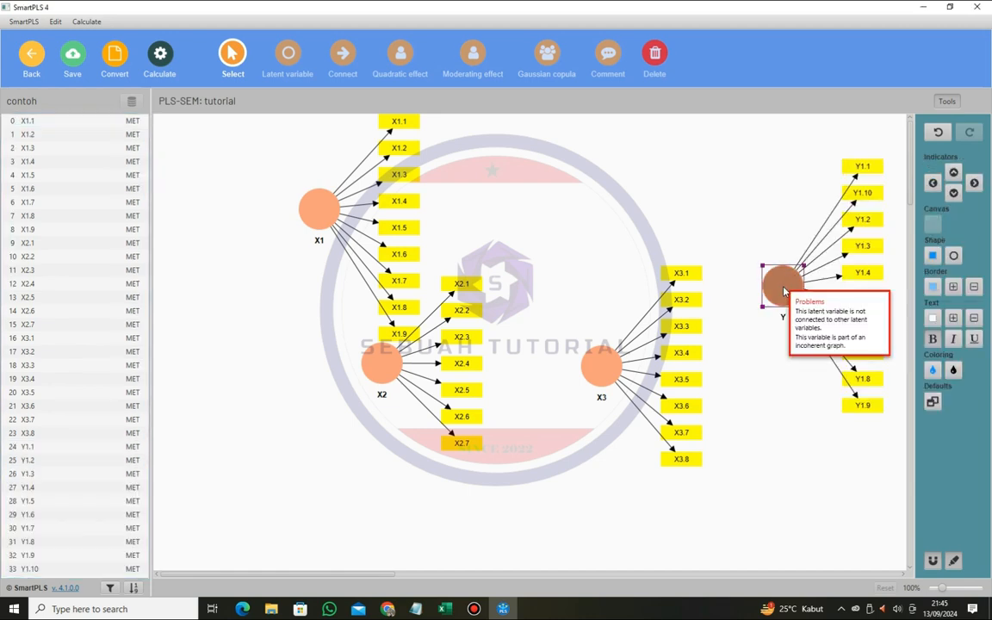
# - Hide the indicators of the latent variables X1, X2, X3 and Y together
pyautogui.keyDown('ctrl'); pyautogui.click(392, 366); pyautogui.keyUp('ctrl')
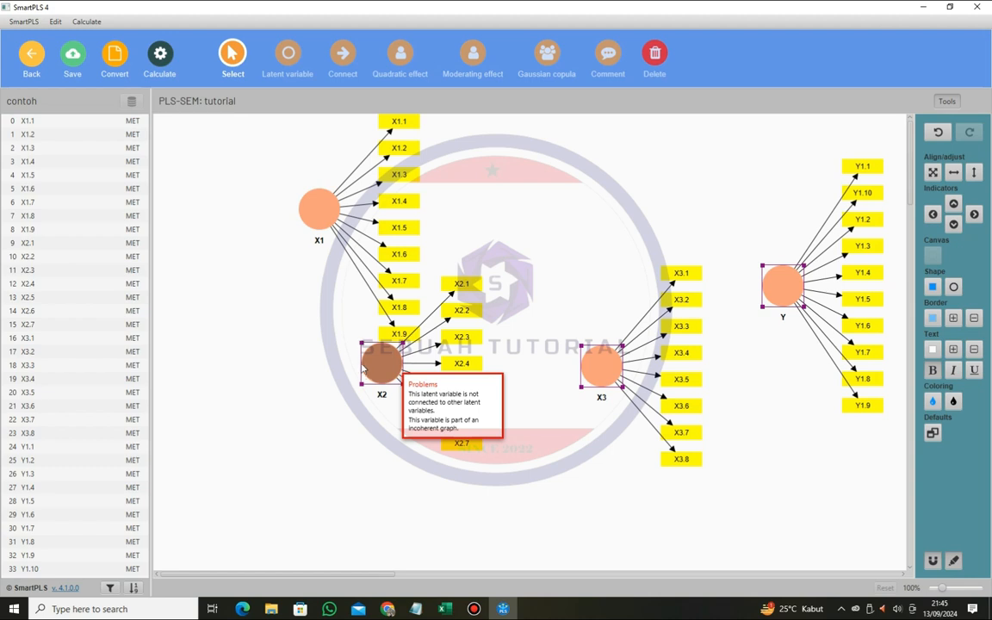
pyautogui.keyDown('ctrl'); pyautogui.click(320, 209); pyautogui.keyUp('ctrl')
pyautogui.rightClick(496, 211)
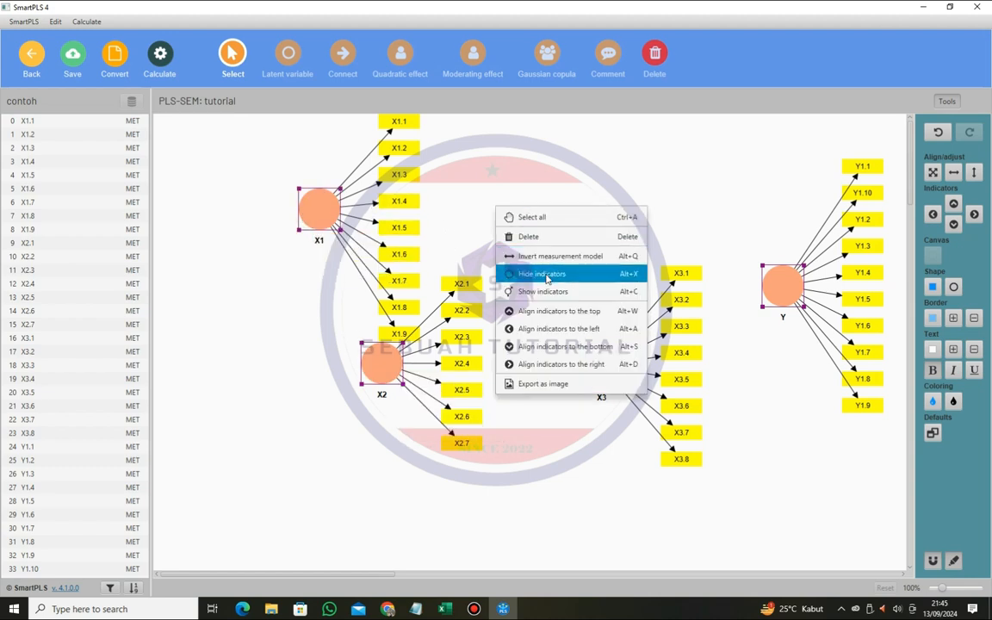
pyautogui.click(534, 274)
pyautogui.click(537, 229)
# - Arrange X1, X2 and X3 in a vertical column and place Y to the right of X2
pyautogui.moveTo(314, 209); pyautogui.dragTo(284, 183)
pyautogui.moveTo(393, 368); pyautogui.dragTo(302, 313)
pyautogui.moveTo(587, 370); pyautogui.dragTo(265, 434)
pyautogui.moveTo(782, 286); pyautogui.dragTo(514, 307)
pyautogui.click(356, 242)
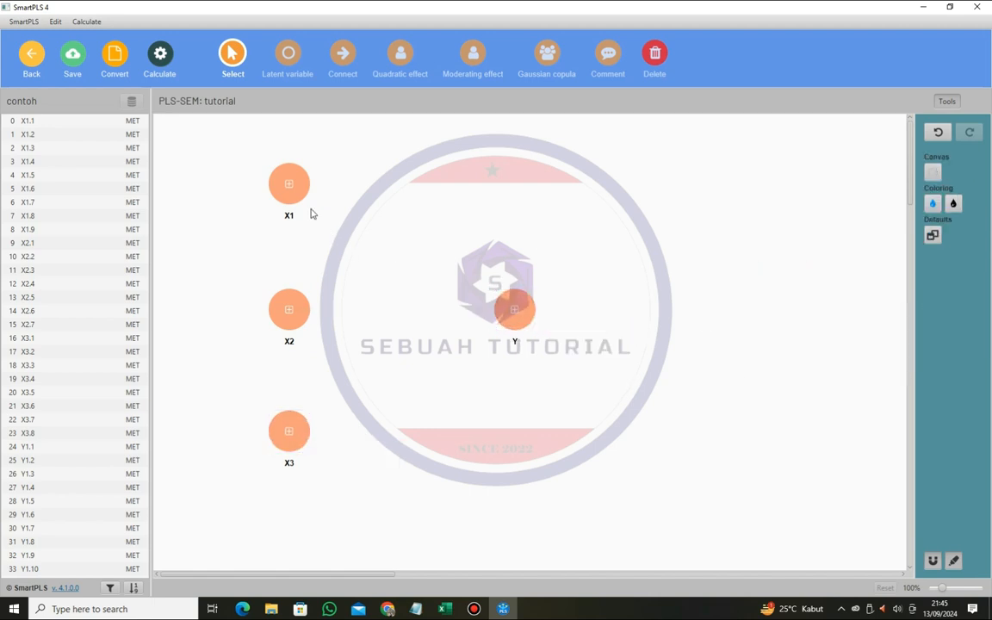
# - Connect X1, X2 and X3 to Y with paths pointing at Y
pyautogui.click(343, 56)
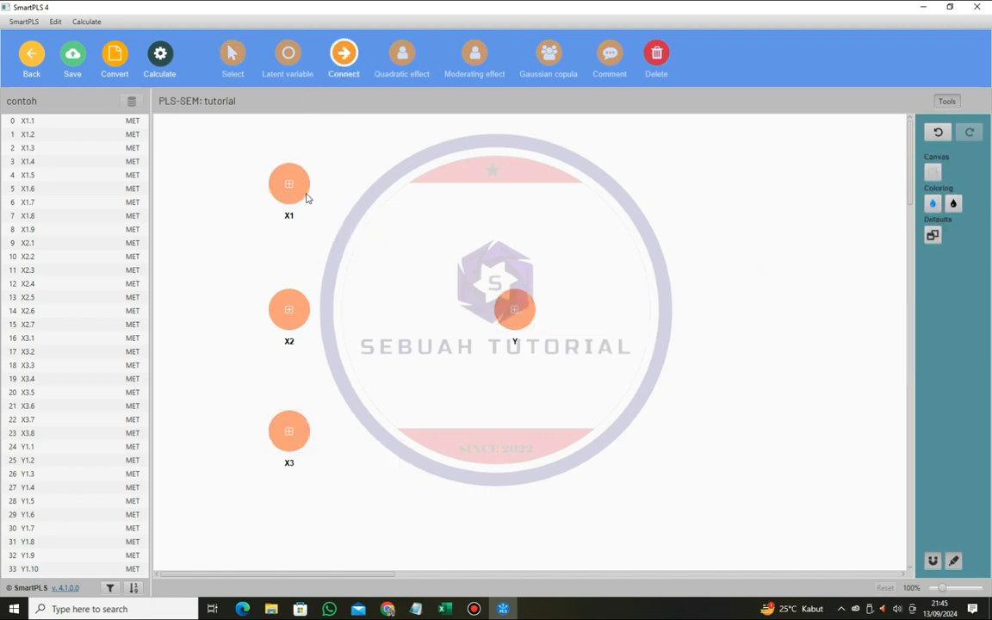
pyautogui.moveTo(458, 292); pyautogui.dragTo(514, 310)
pyautogui.moveTo(308, 313)
pyautogui.mouseDown()
pyautogui.moveTo(454, 306)
pyautogui.moveTo(510, 320)
pyautogui.mouseUp()
pyautogui.moveTo(290, 435); pyautogui.dragTo(512, 312)
pyautogui.click(232, 56)
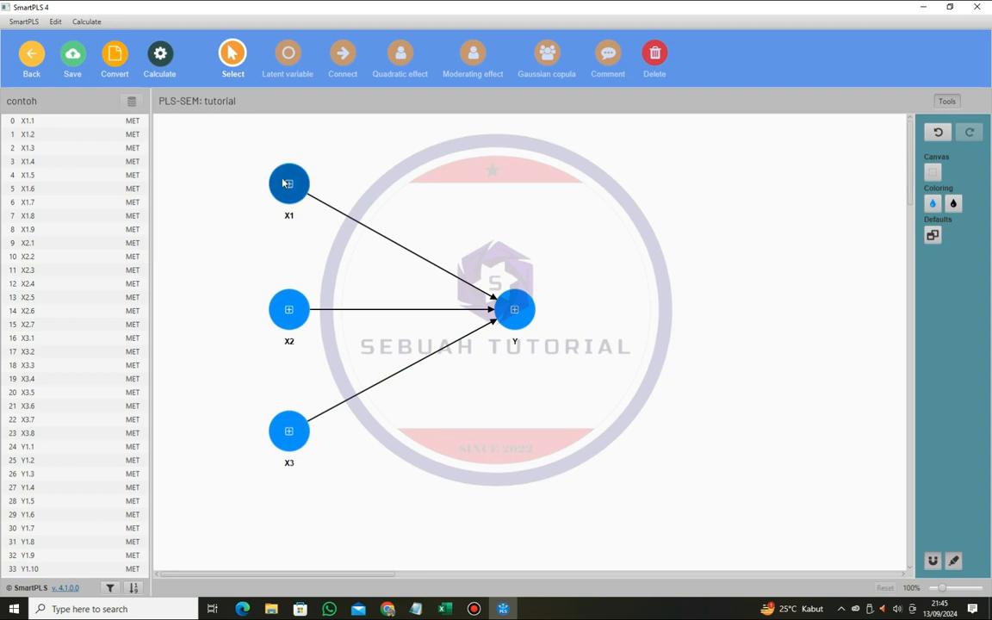
# - Show the indicators of X1 and align them to the left of the variable
pyautogui.click(288, 184)
pyautogui.rightClick(285, 184)
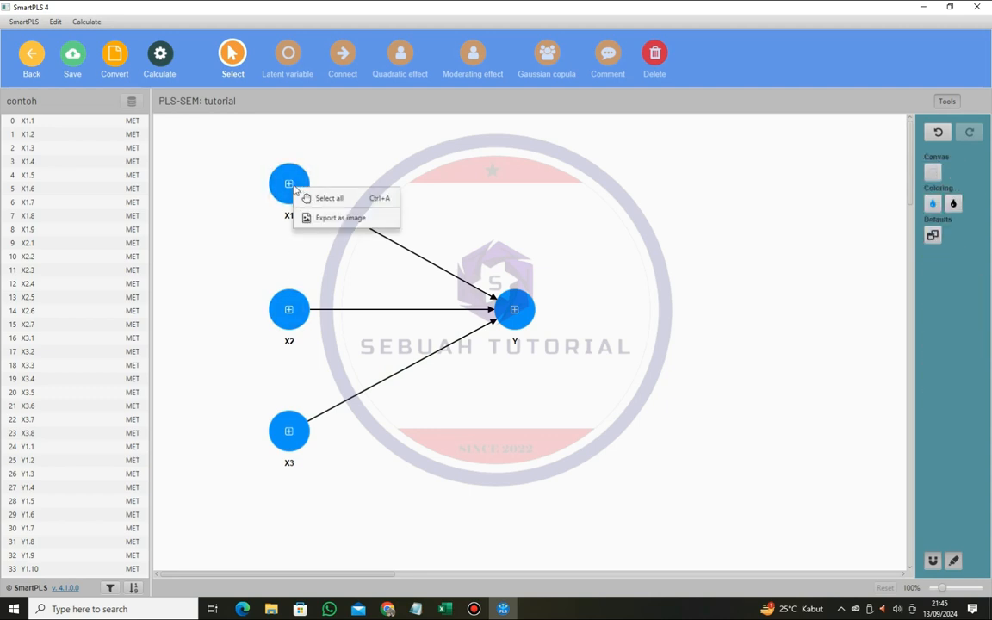
pyautogui.click(280, 179)
pyautogui.rightClick(279, 179)
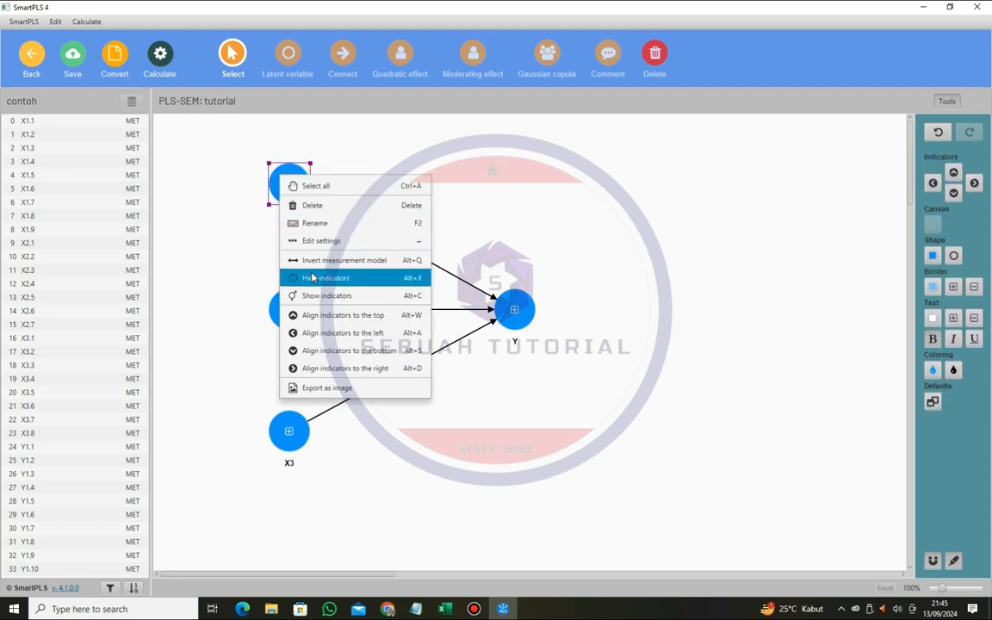
pyautogui.click(320, 298)
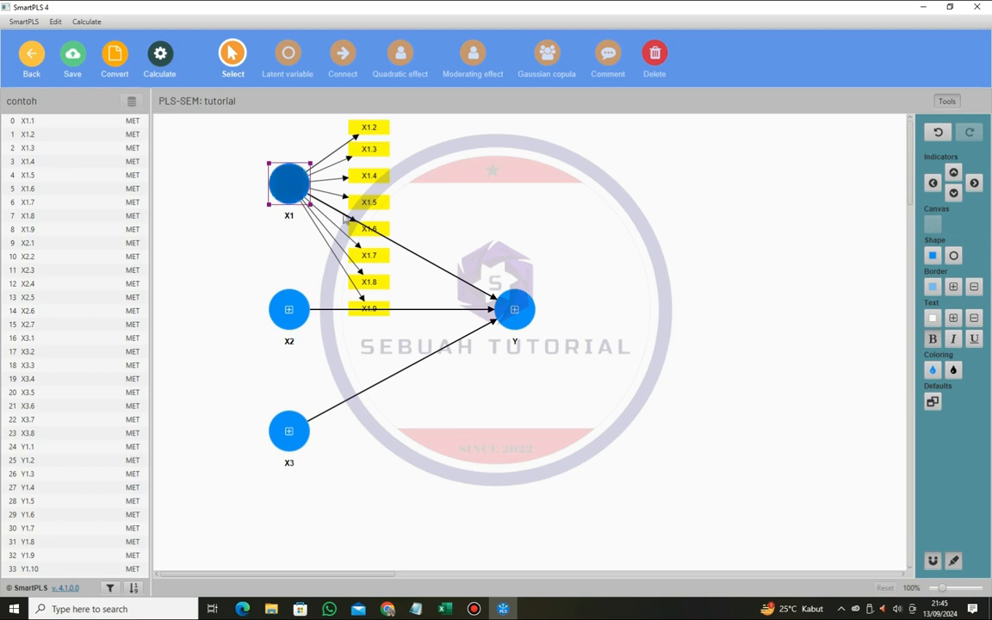
pyautogui.rightClick(296, 184)
pyautogui.click(357, 342)
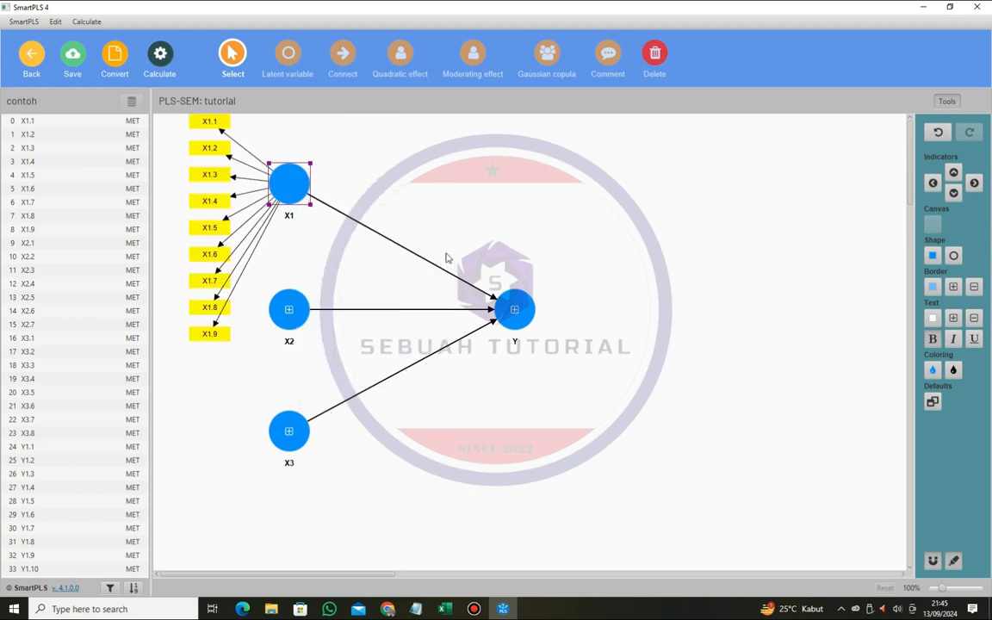
pyautogui.rightClick(298, 190)
pyautogui.click(439, 244)
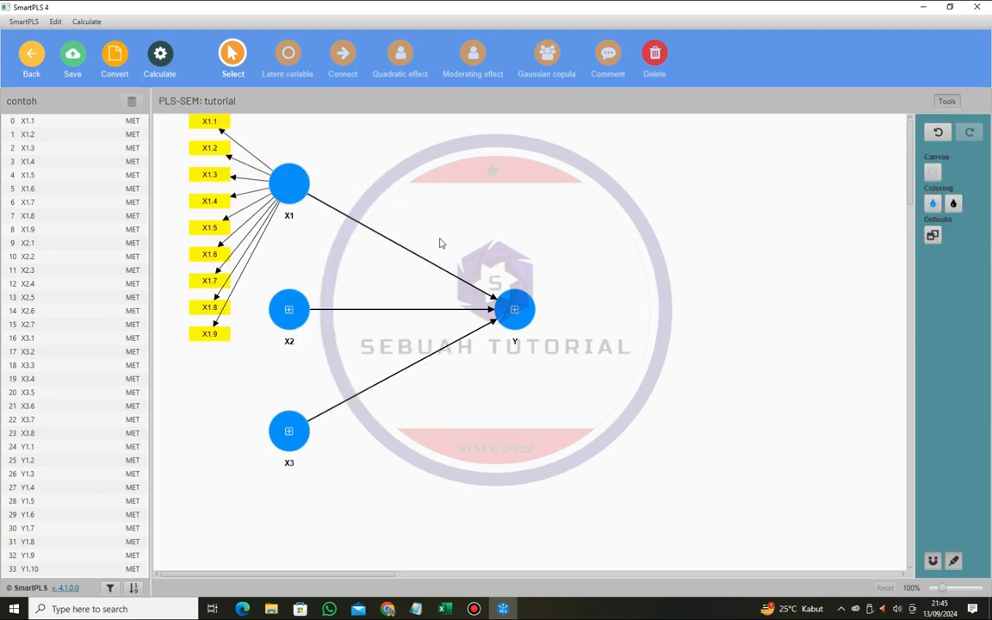
# - Show the indicators of X2 and X3 together and align them to the left of their variables
pyautogui.click(295, 315)
pyautogui.rightClick(293, 315)
pyautogui.click(442, 187)
pyautogui.click(307, 307)
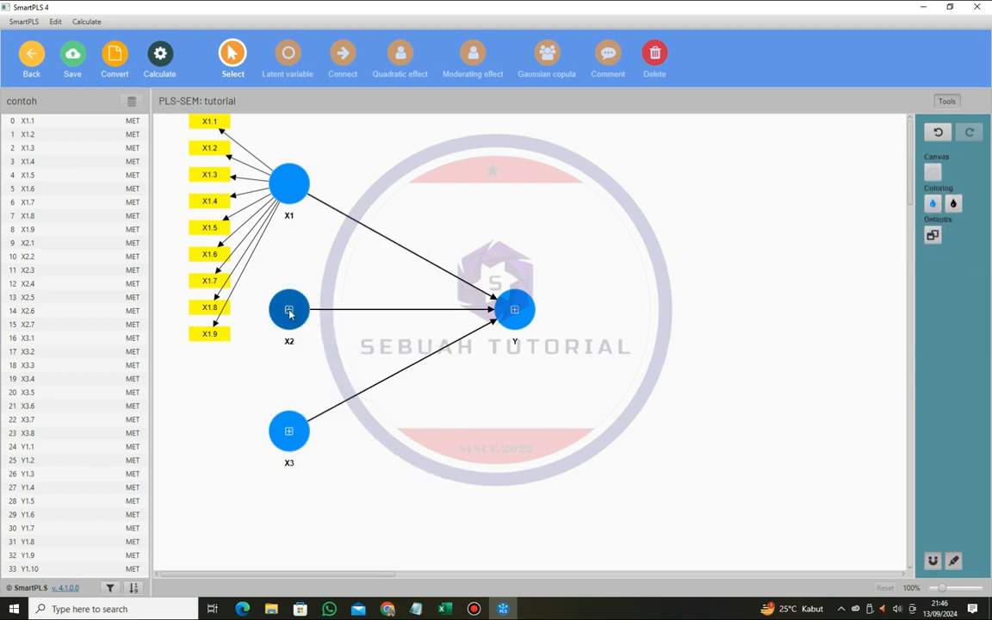
pyautogui.keyDown('ctrl'); pyautogui.click(301, 438); pyautogui.keyUp('ctrl')
pyautogui.rightClick(525, 217)
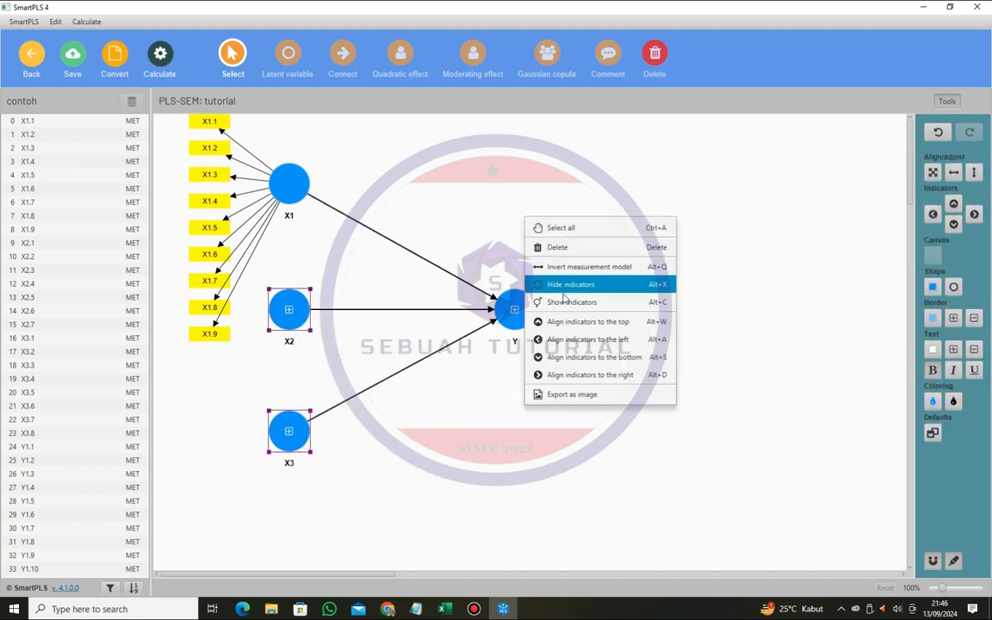
pyautogui.click(562, 302)
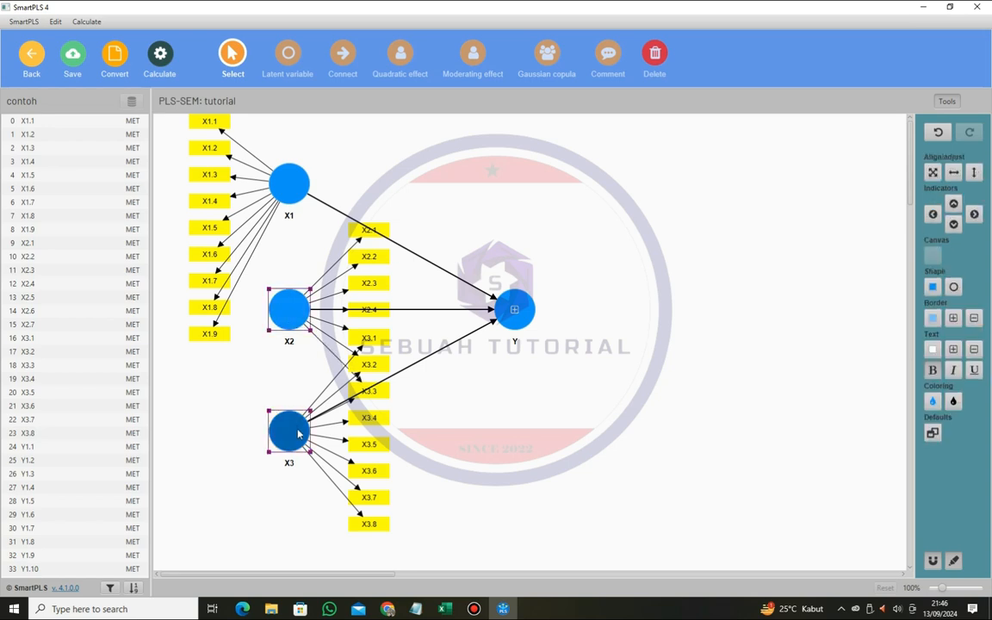
pyautogui.rightClick(232, 392)
pyautogui.click(266, 507)
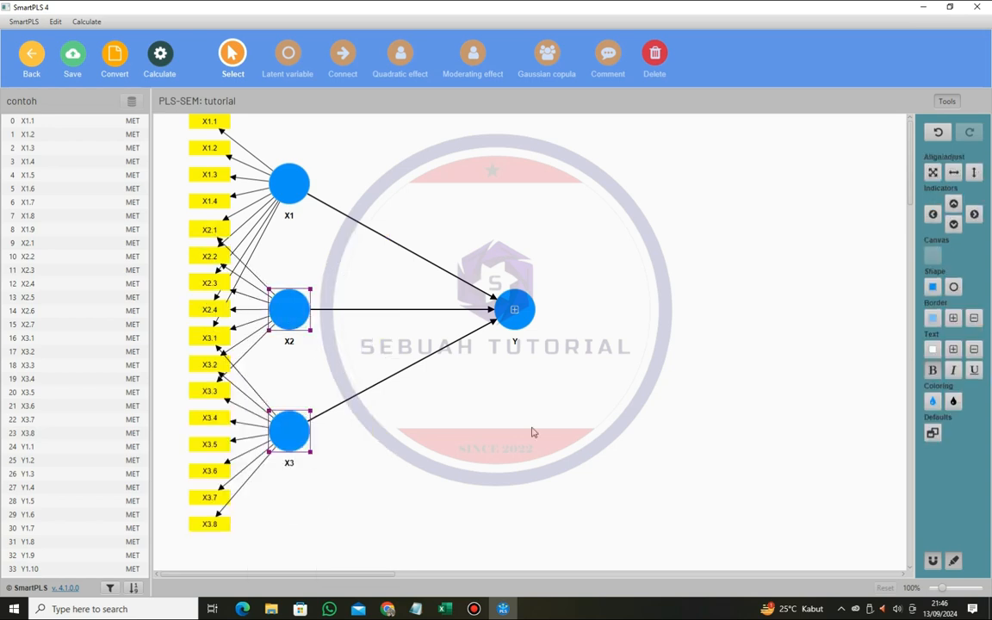
pyautogui.click(527, 436)
# - Spread the variables so their indicators do not overlap: X1 above left of Y, X2 below left of Y, X3 below Y
pyautogui.moveTo(301, 434); pyautogui.dragTo(478, 450)
pyautogui.click(289, 310)
pyautogui.moveTo(291, 315); pyautogui.dragTo(316, 401)
pyautogui.moveTo(289, 195); pyautogui.dragTo(393, 211)
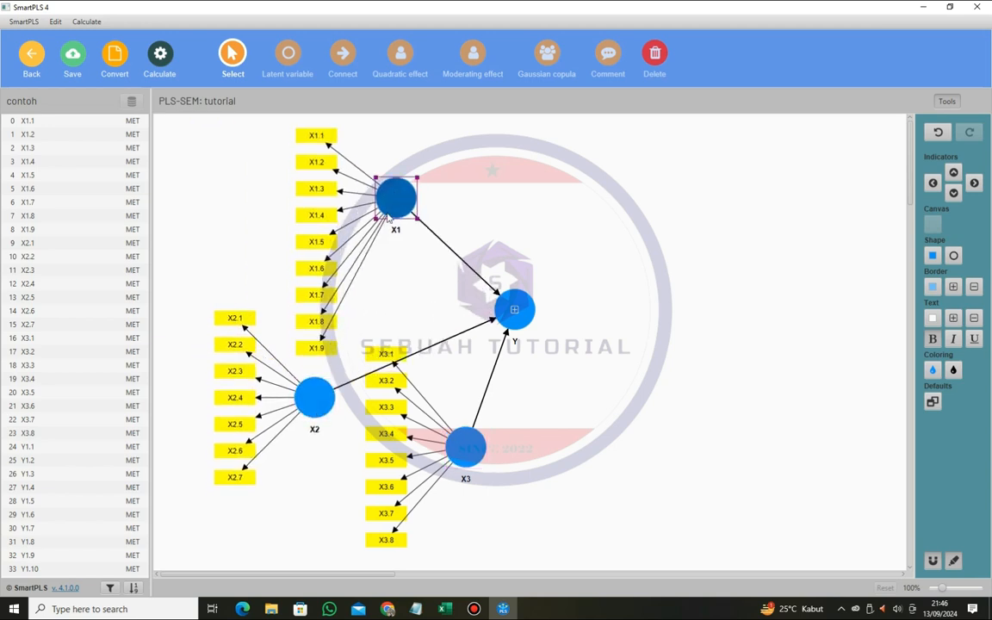
pyautogui.moveTo(467, 446); pyautogui.dragTo(492, 470)
pyautogui.moveTo(392, 192); pyautogui.dragTo(395, 182)
pyautogui.click(325, 390)
pyautogui.moveTo(325, 390); pyautogui.dragTo(315, 376)
pyautogui.moveTo(490, 468); pyautogui.dragTo(482, 462)
# - Show the indicators of Y on its right side and save the model
pyautogui.click(514, 308)
pyautogui.rightClick(515, 310)
pyautogui.click(561, 431)
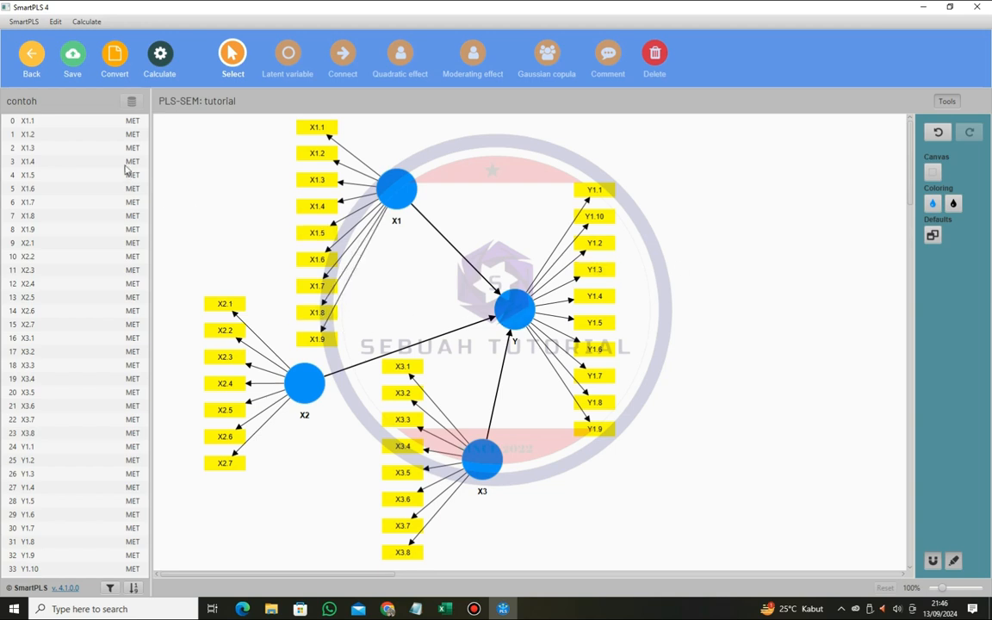
pyautogui.click(84, 78)
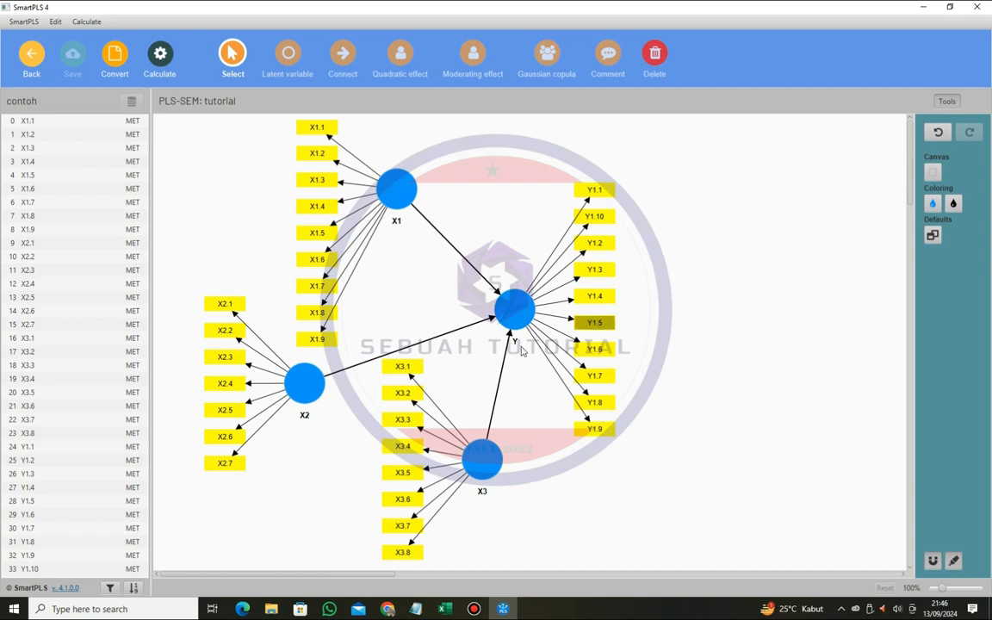
# - Run the PLS-SEM algorithm with the Path weighting scheme, Standardized results and Default initial weight, opening the report
pyautogui.click(162, 74)
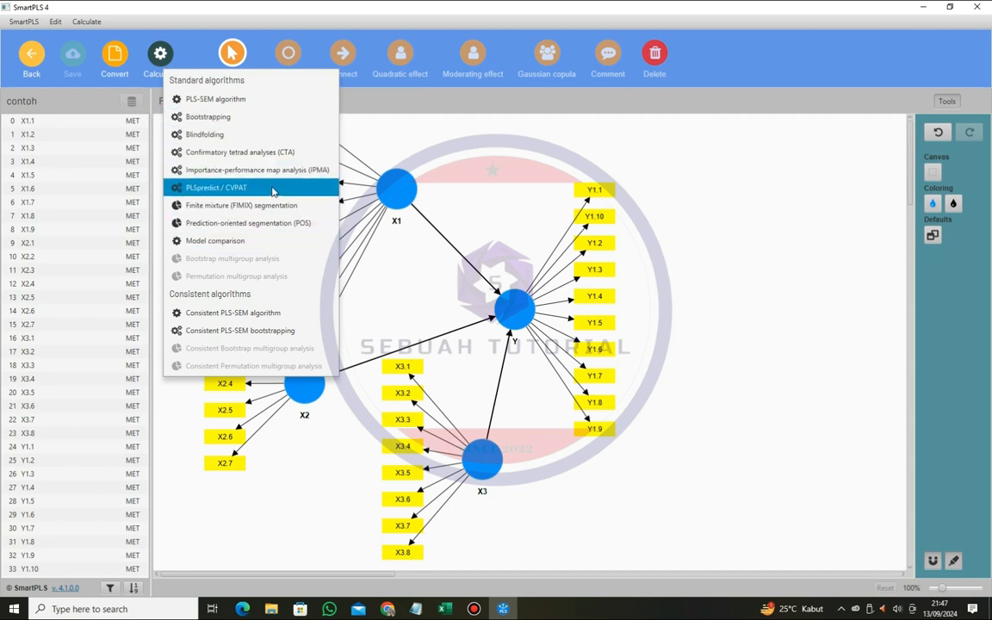
pyautogui.click(239, 103)
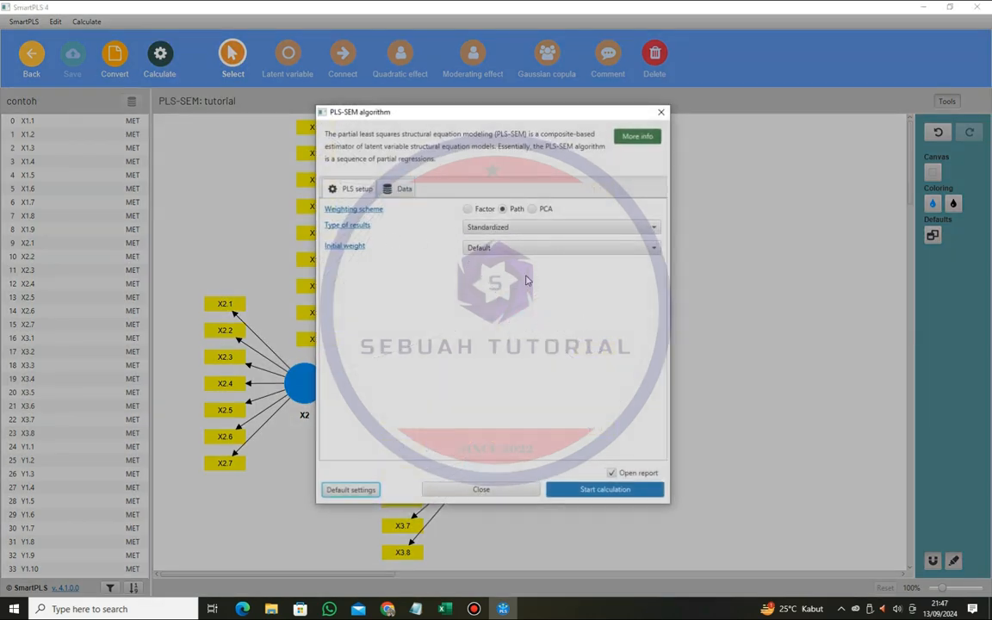
pyautogui.click(606, 490)
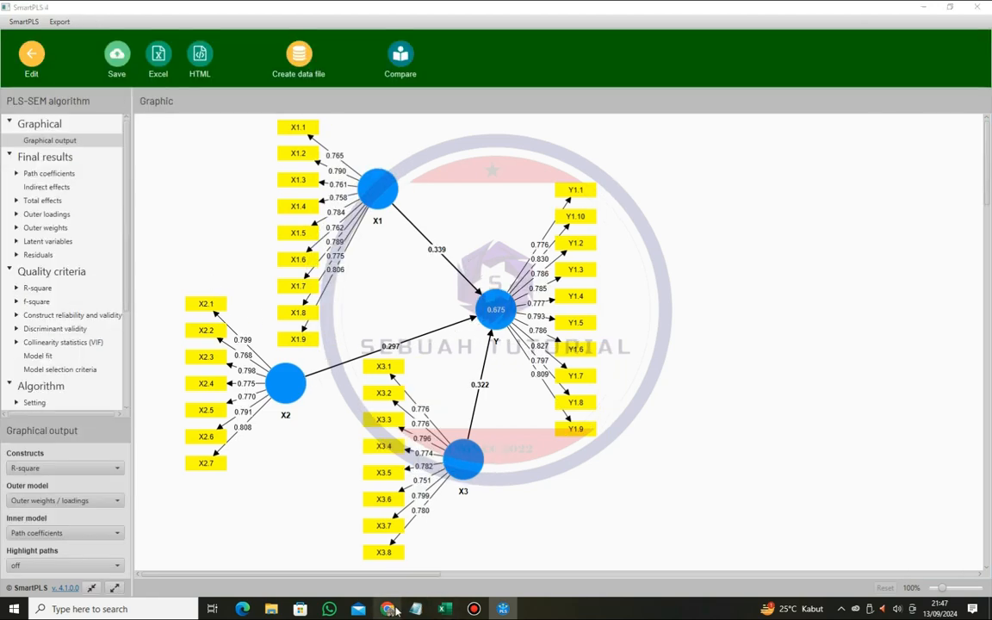
# - Examine the outer loadings matrix for all indicators against the outer loading criterion in Pdf.pdf in Chrome
pyautogui.click(388, 608)
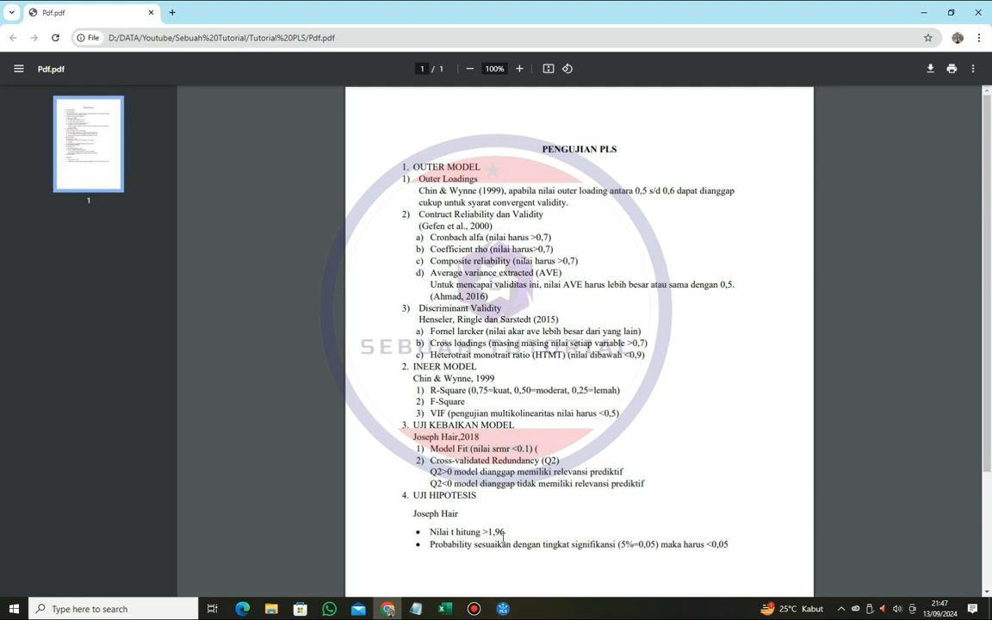
pyautogui.hotkey('alt', 'Tab')
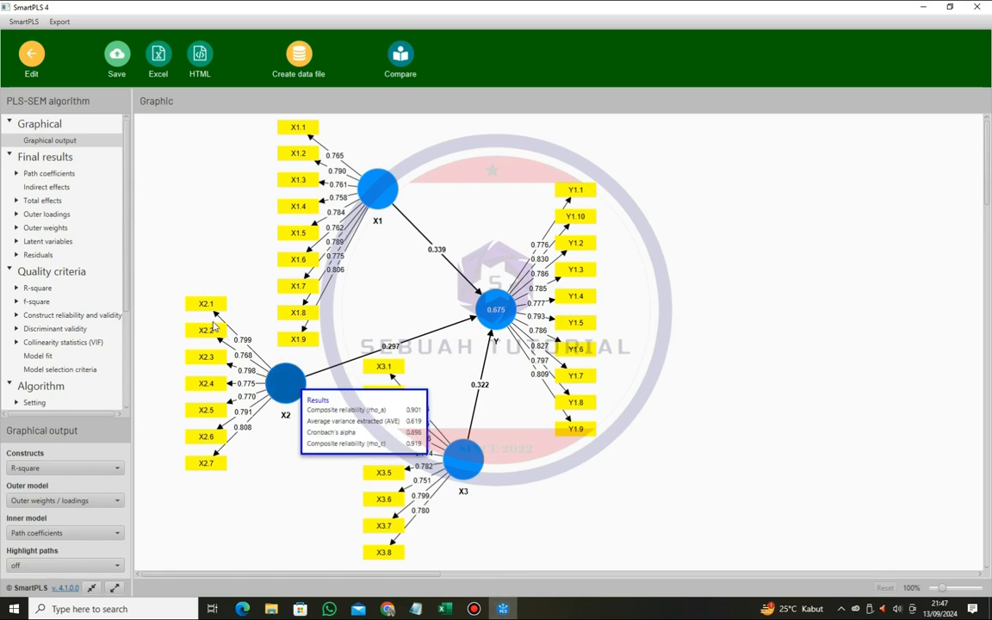
pyautogui.click(50, 215)
pyautogui.click(390, 610)
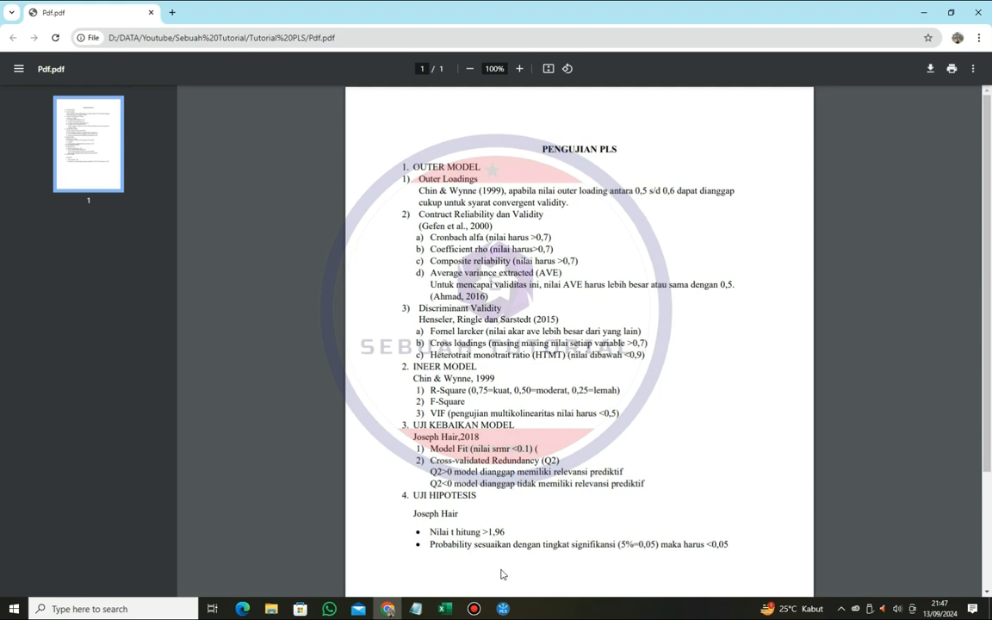
pyautogui.click(506, 610)
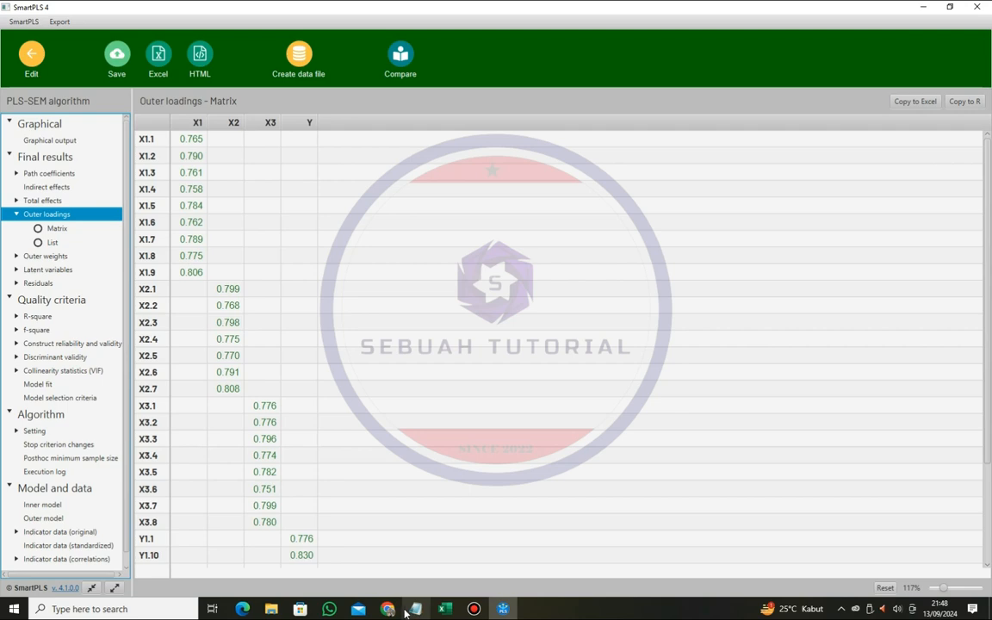
pyautogui.click(388, 609)
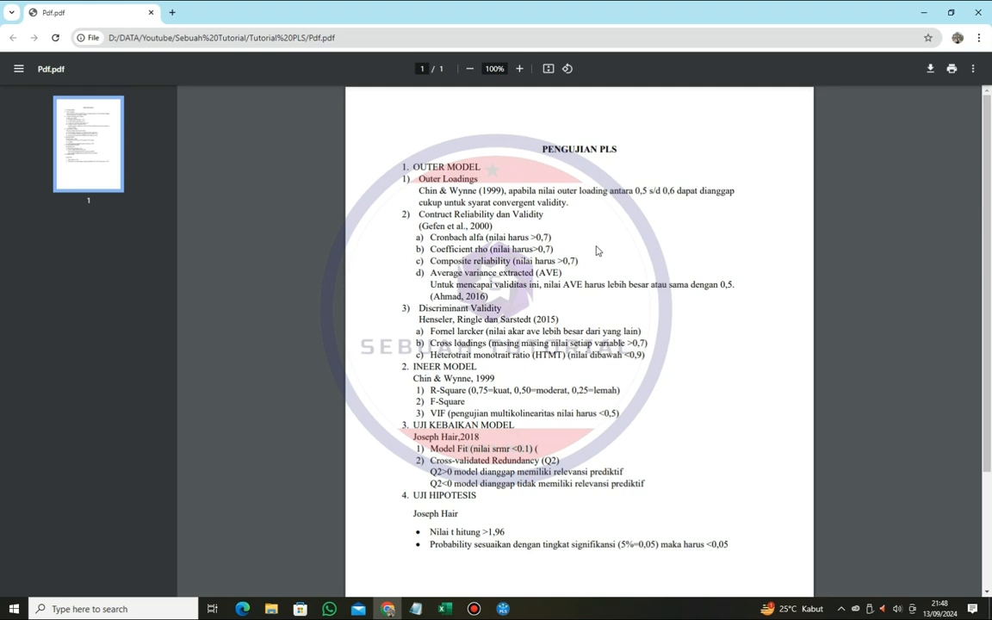
pyautogui.click(502, 607)
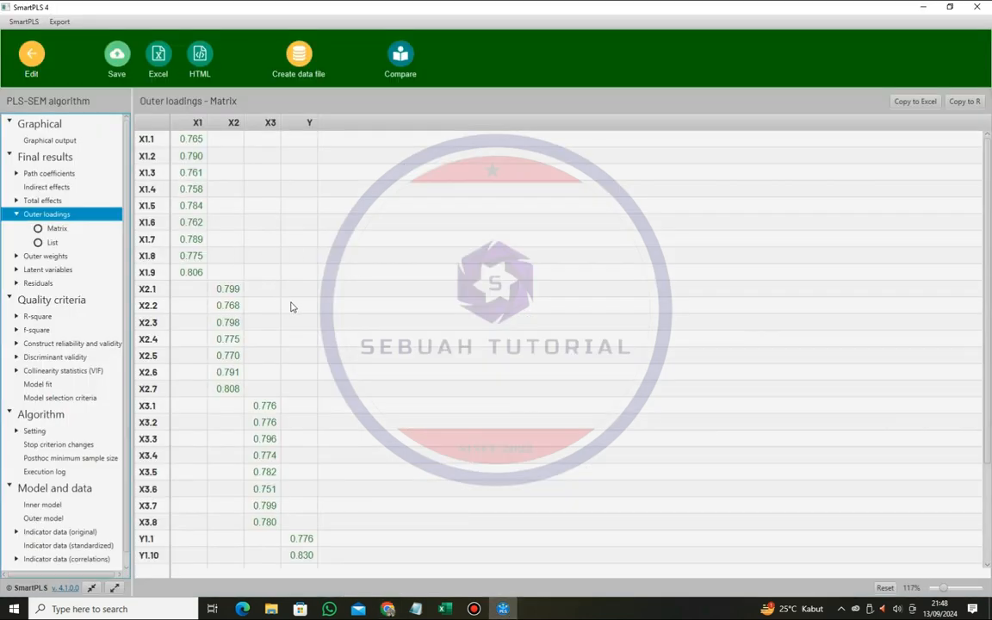
pyautogui.scroll(-2, 297, 306)
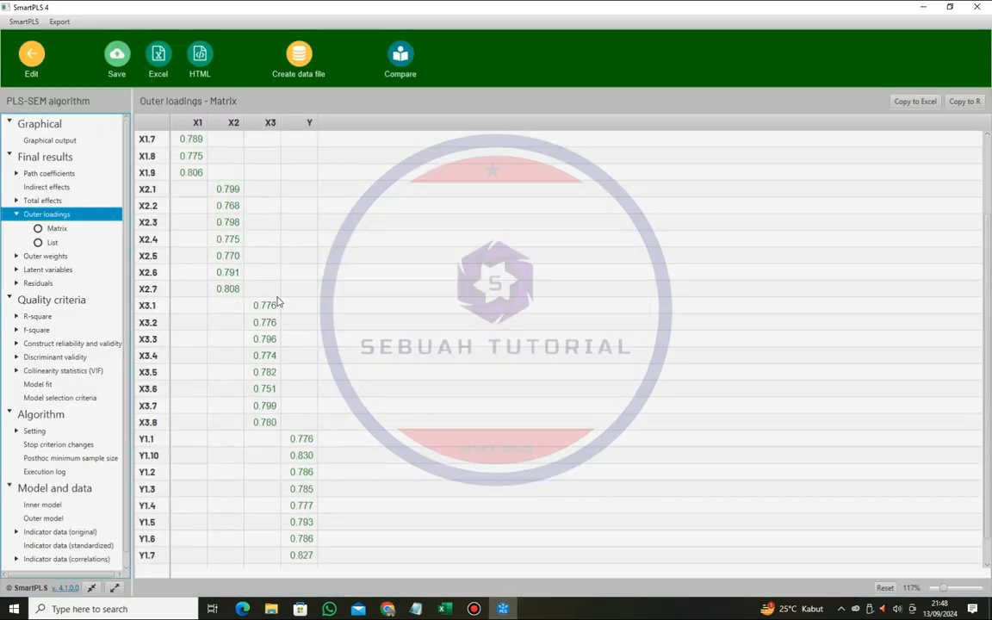
pyautogui.scroll(2, 277, 301)
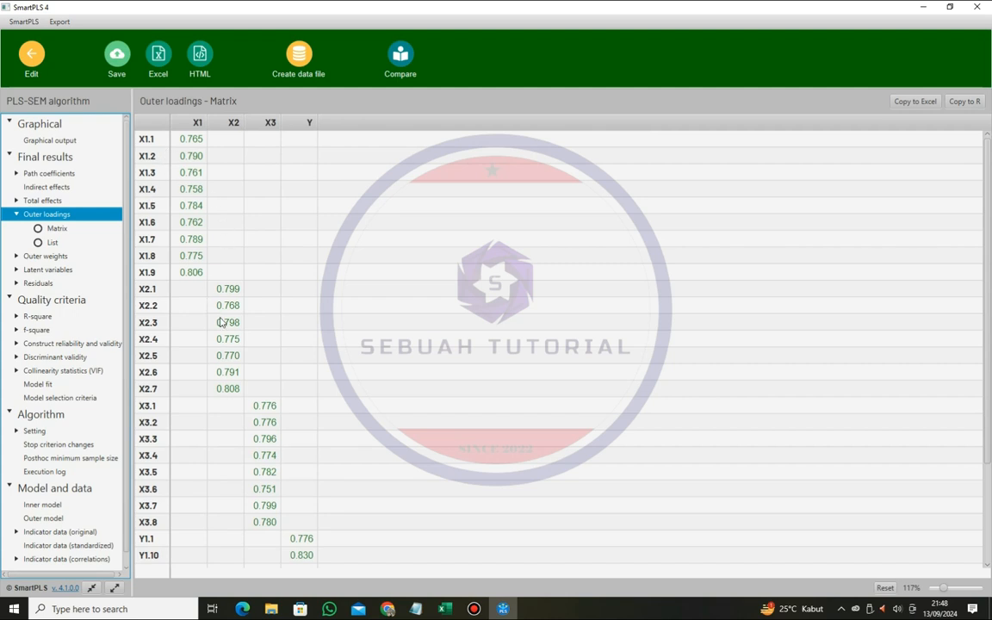
pyautogui.scroll(-3, 232, 336)
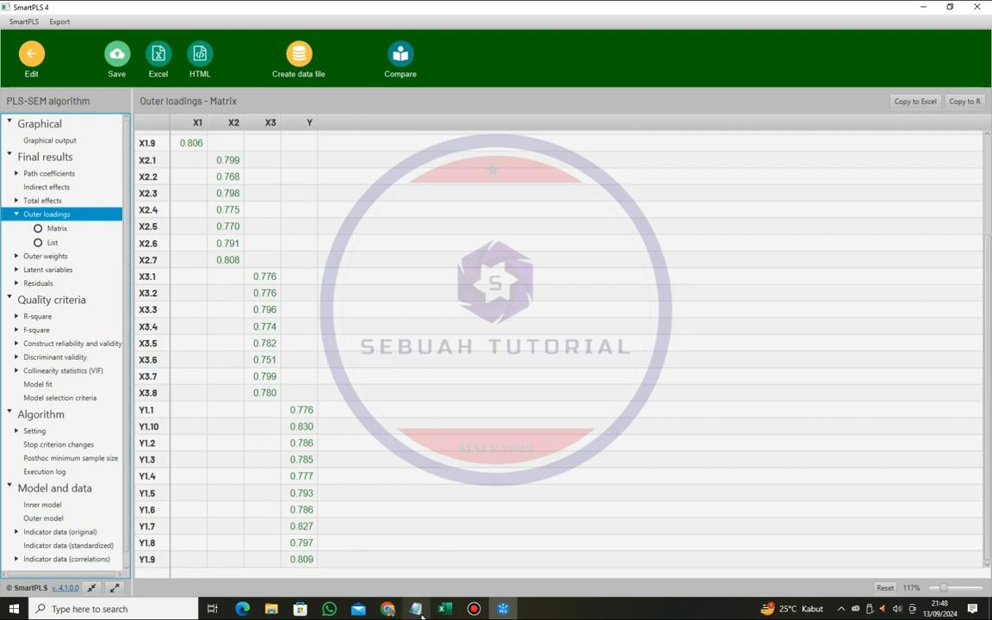
# - Compare the construct reliability and validity overview in SmartPLS with the criteria in Pdf.pdf, and read the discriminant validity criteria there
pyautogui.click(390, 609)
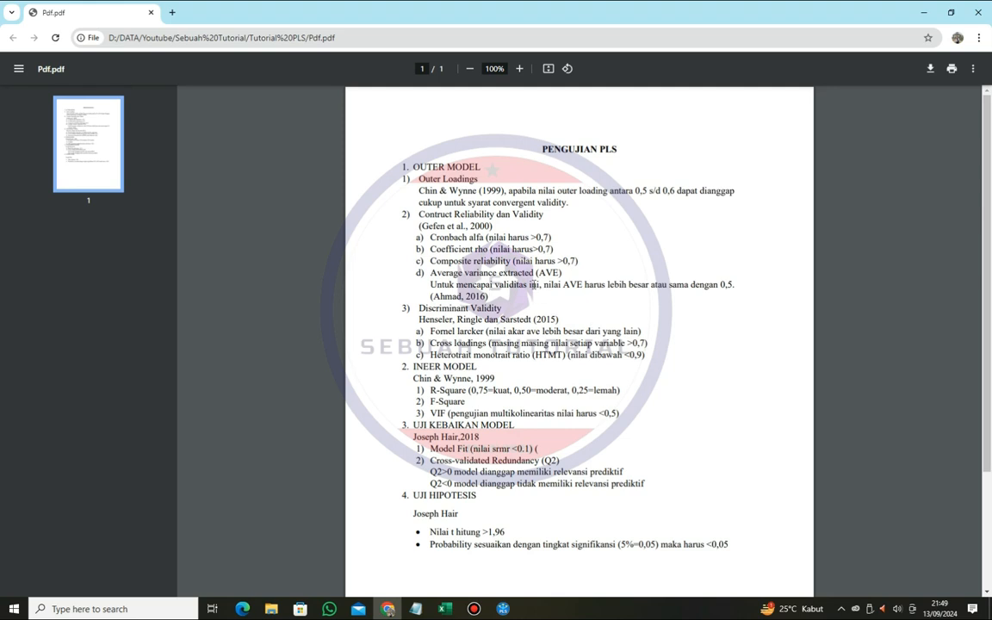
pyautogui.hotkey('alt', 'Tab')
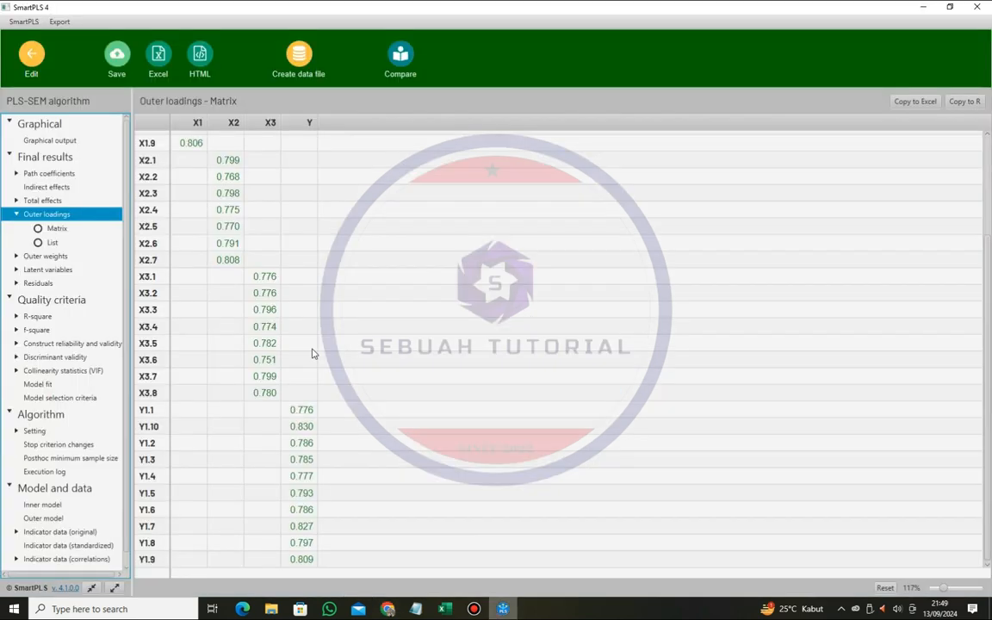
pyautogui.click(77, 344)
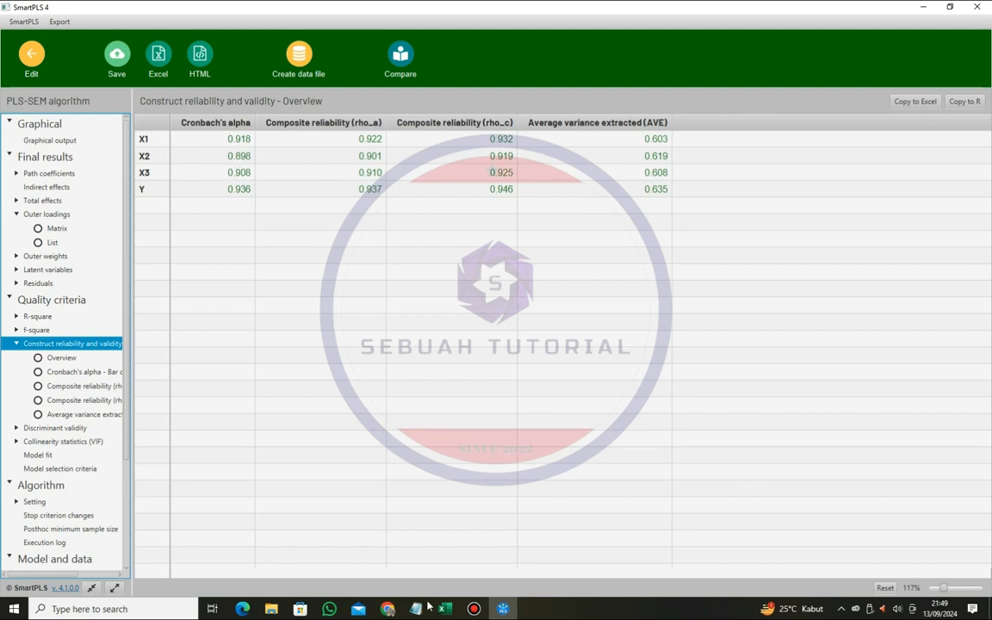
pyautogui.click(387, 608)
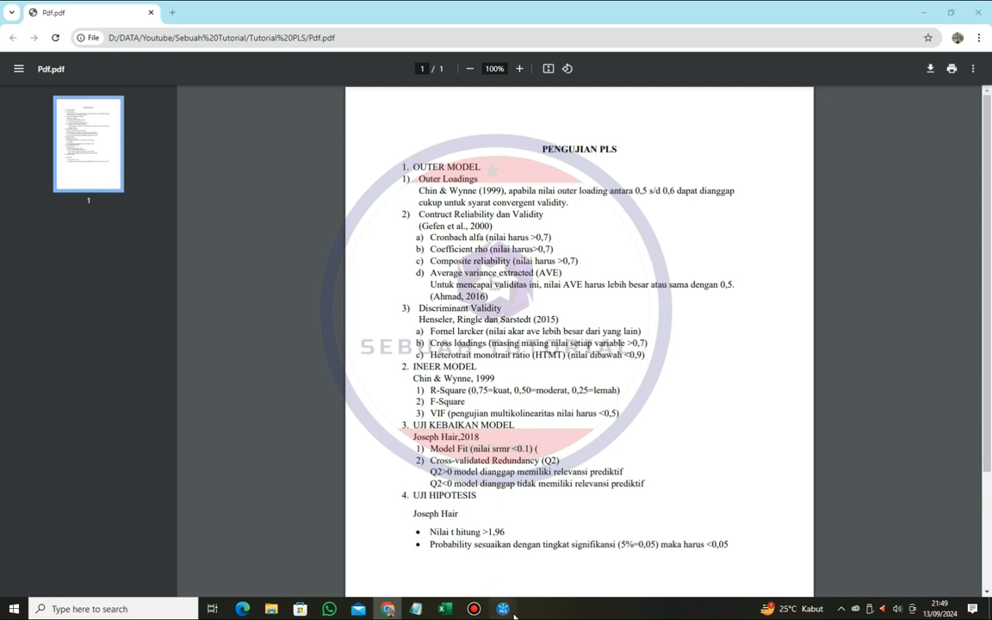
pyautogui.hotkey('alt', 'Tab')
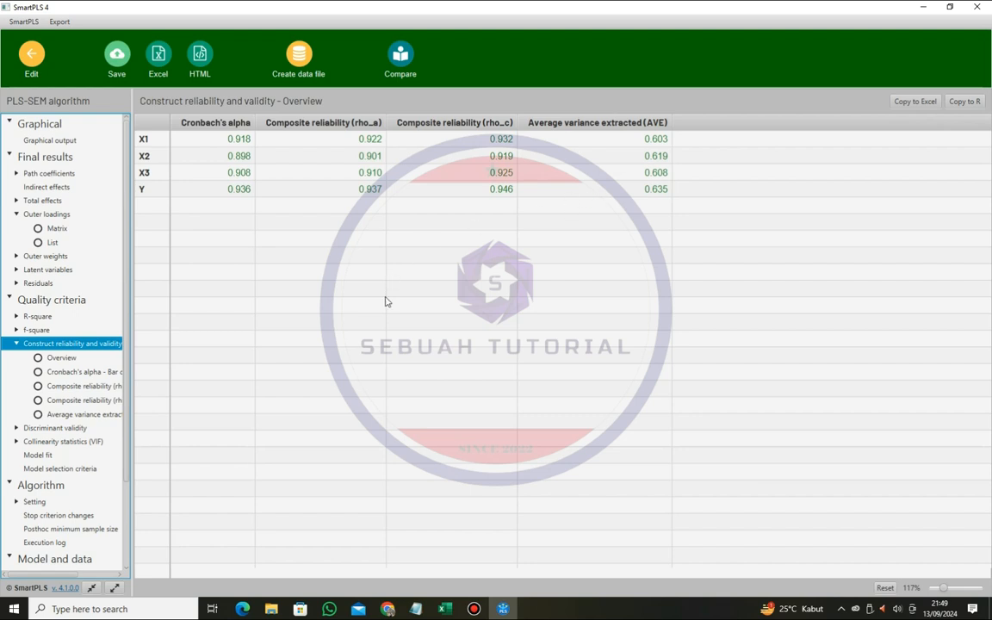
pyautogui.hotkey('alt', 'Tab')
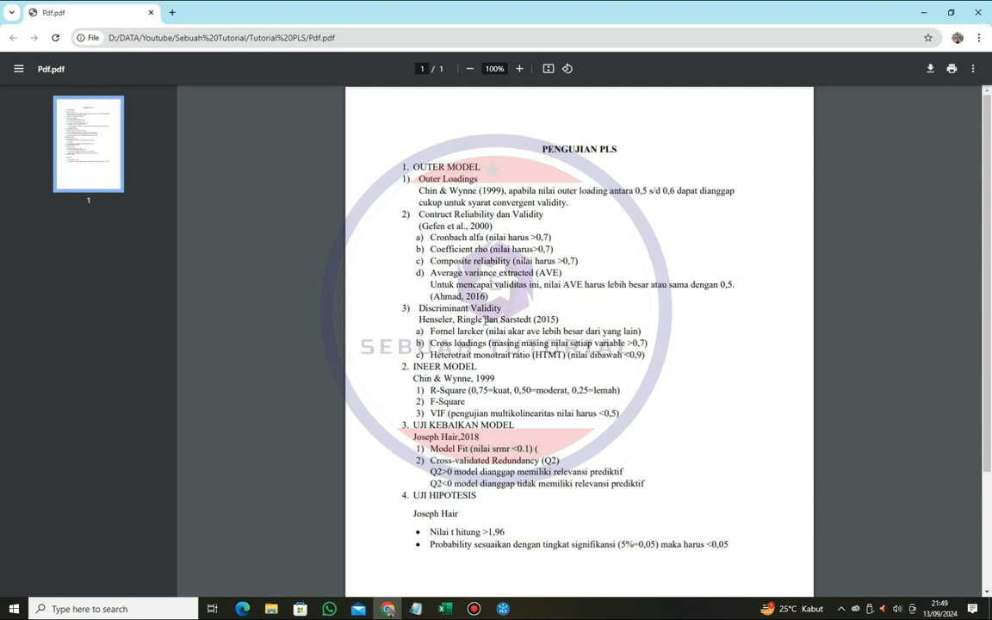
pyautogui.hotkey('alt', 'Tab')
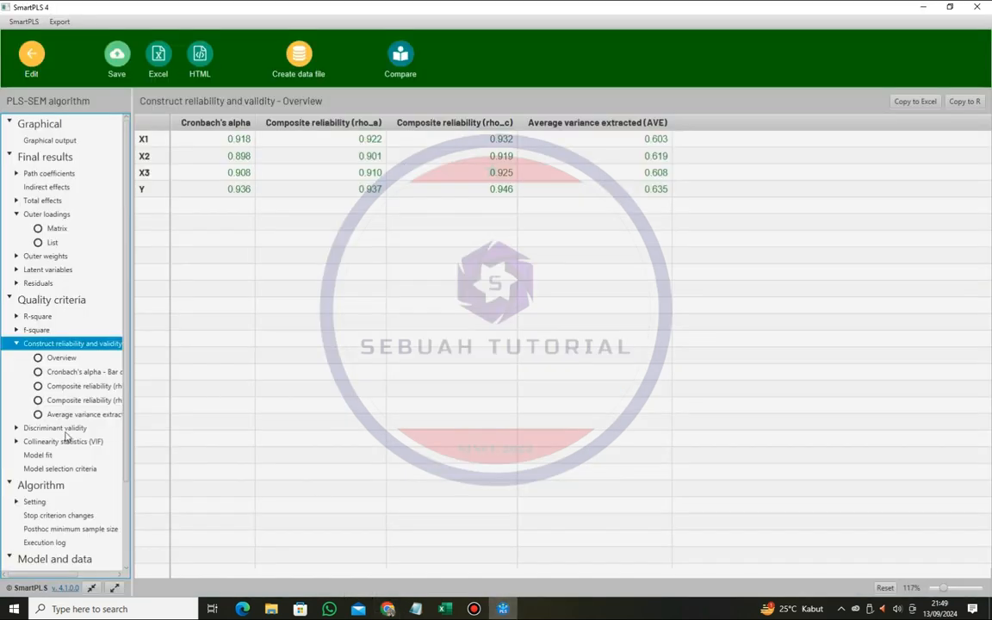
# - Browse the discriminant validity results in SmartPLS: the HTMT matrix, the Fornell-Larcker criterion and the cross loadings
pyautogui.click(55, 428)
pyautogui.scroll(-1, 92, 392)
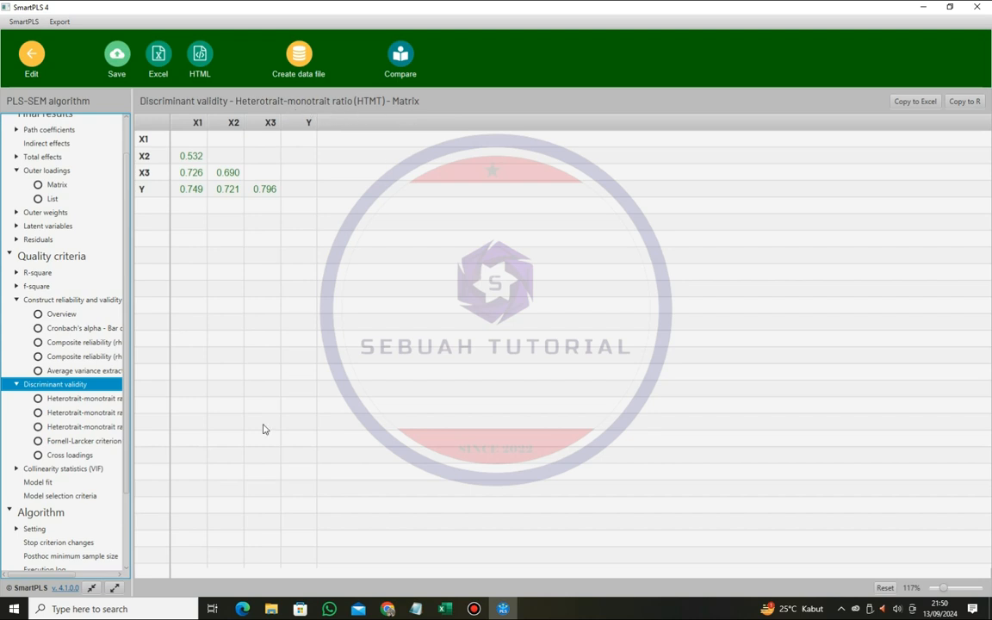
pyautogui.click(109, 441)
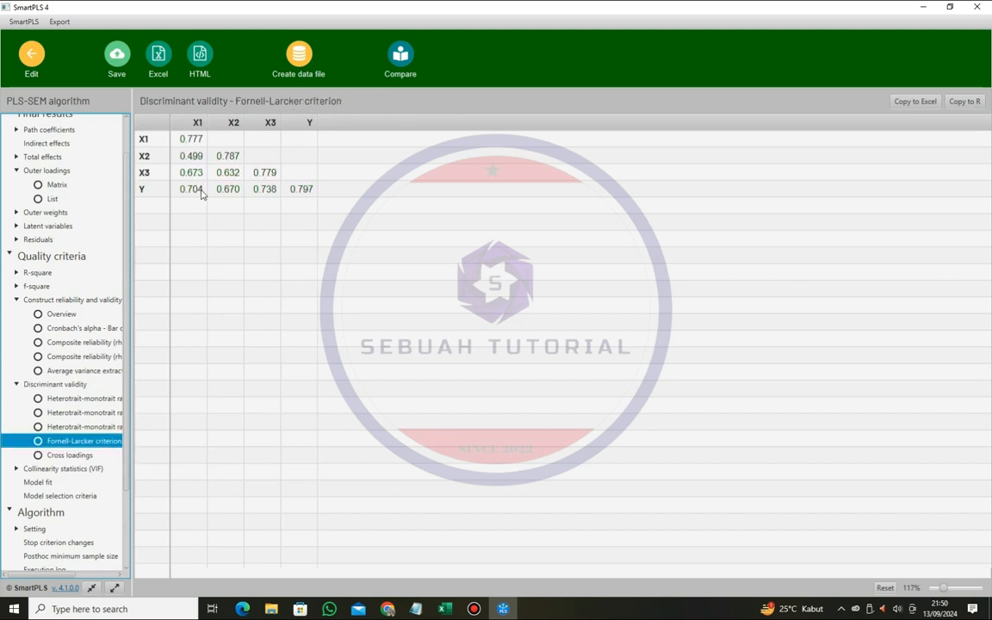
pyautogui.click(76, 454)
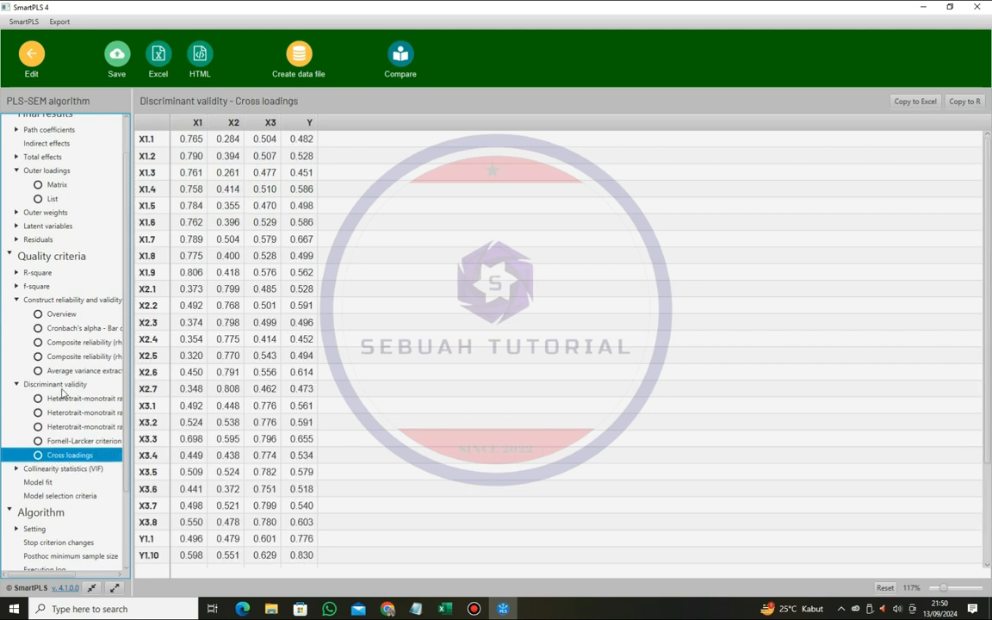
pyautogui.click(63, 385)
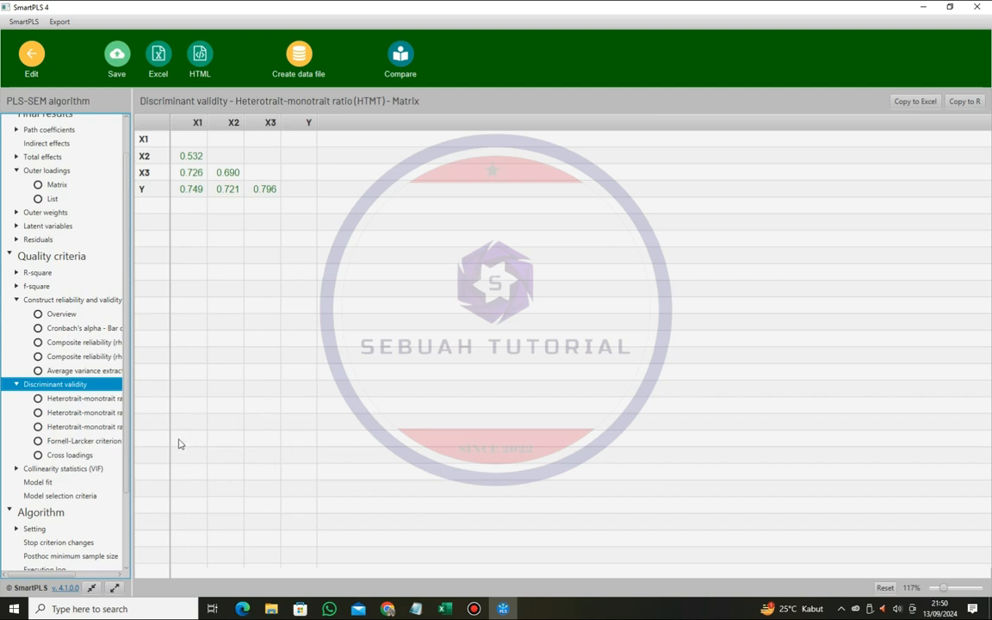
pyautogui.click(74, 455)
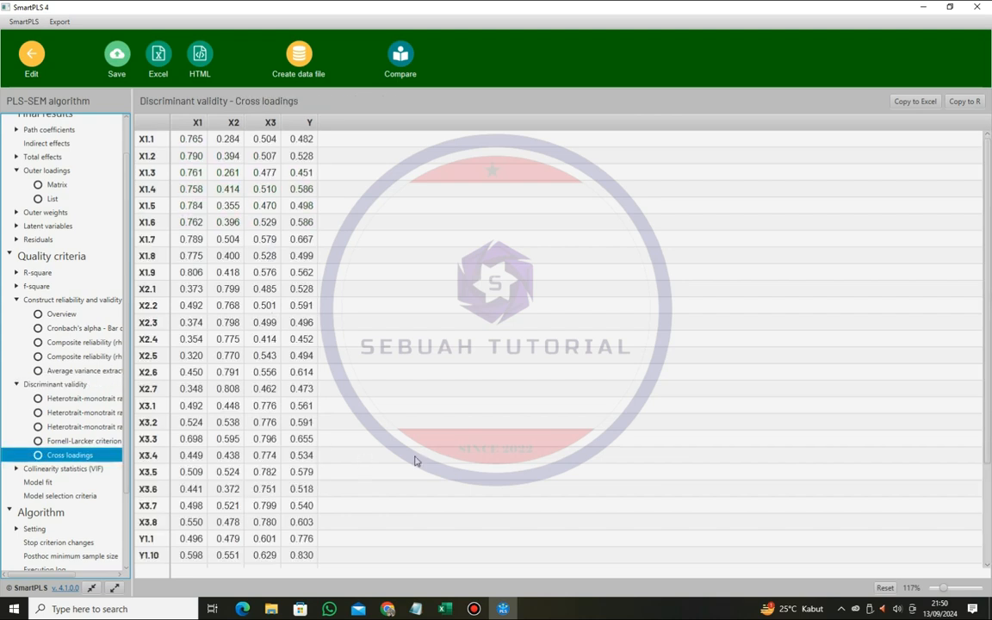
pyautogui.click(78, 387)
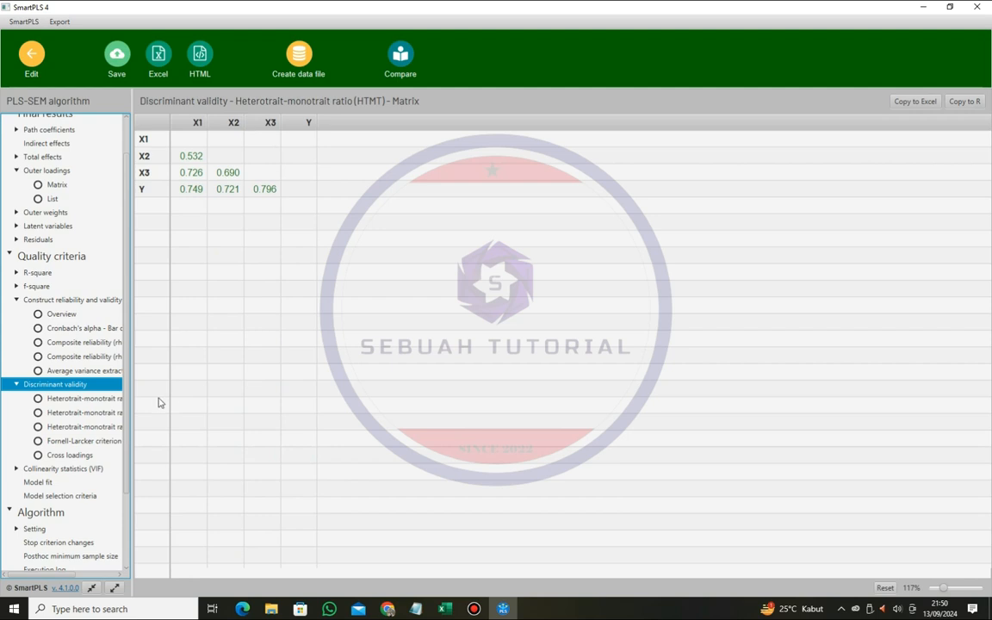
# - Check the Fornell-Larcker criterion table in SmartPLS against the discriminant validity rules in Pdf.pdf in Chrome
pyautogui.click(387, 608)
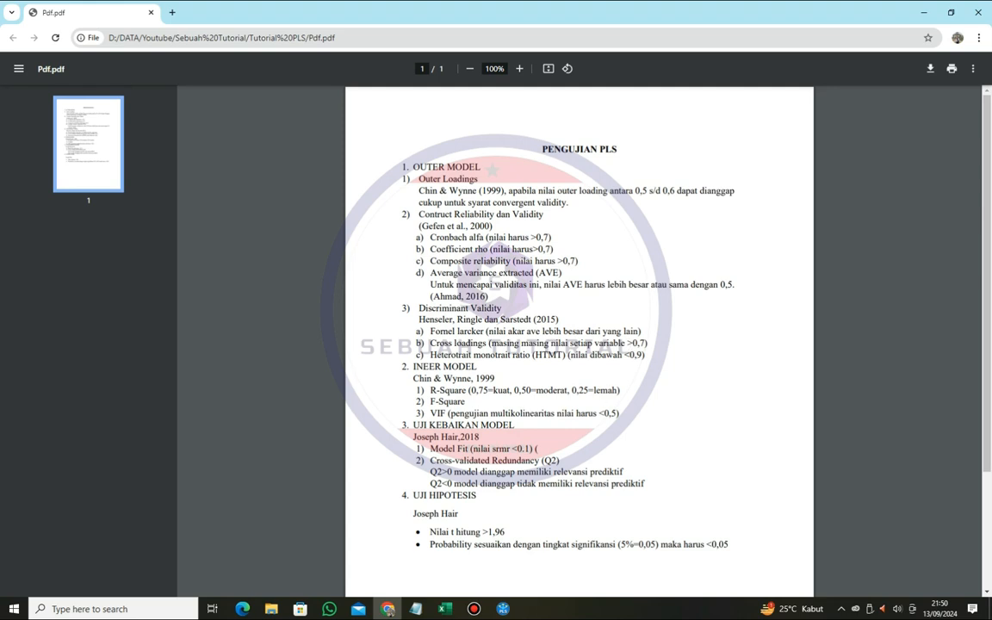
pyautogui.hotkey('alt', 'Tab')
pyautogui.click(84, 440)
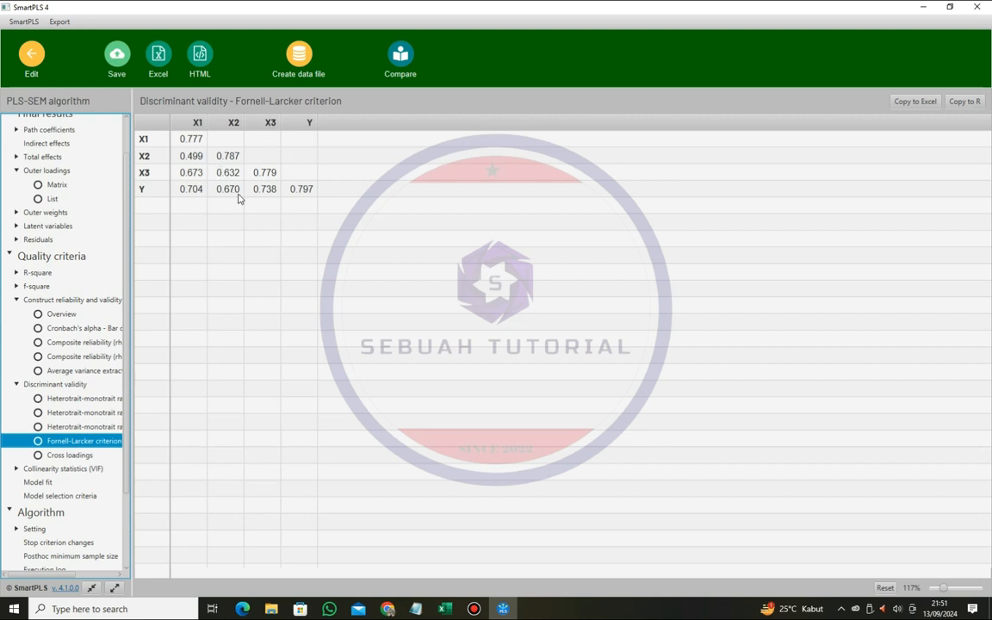
pyautogui.click(388, 609)
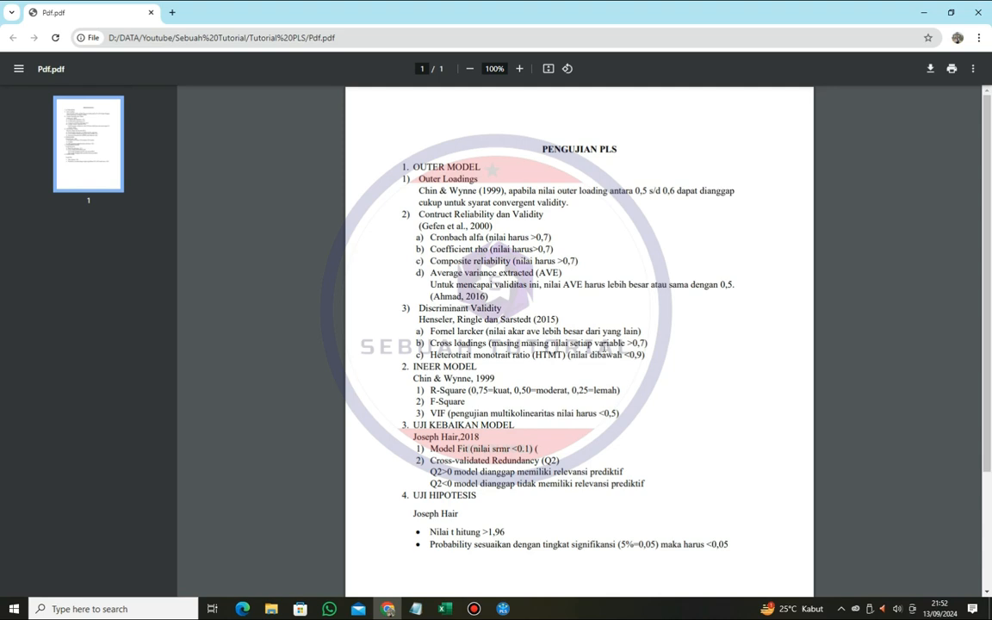
pyautogui.click(503, 608)
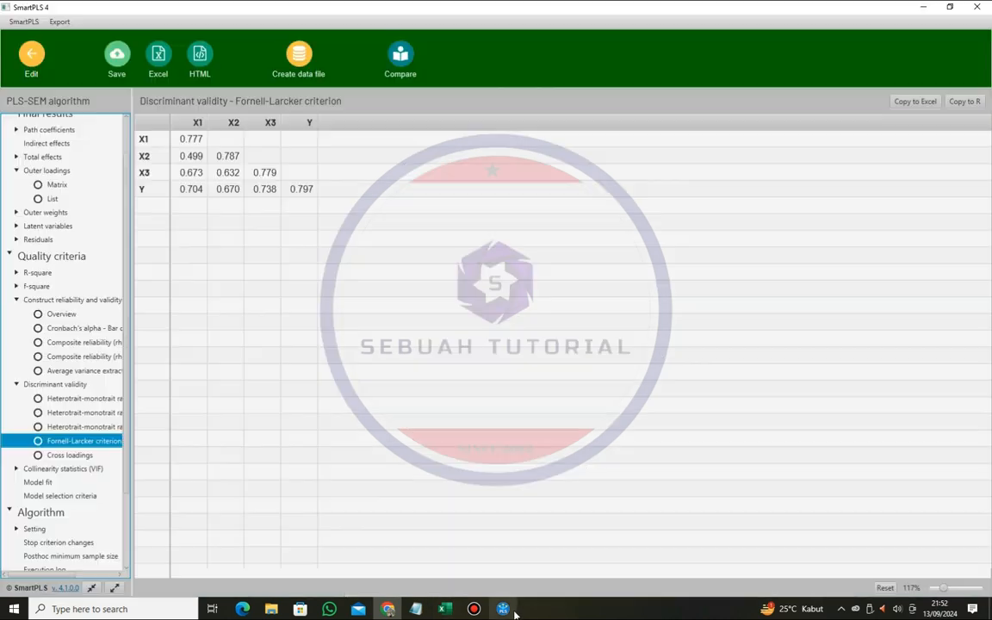
# - Examine the cross loadings of all indicators down to Y1.9 and compare them with the cross loadings criterion in Pdf.pdf in Chrome
pyautogui.click(117, 455)
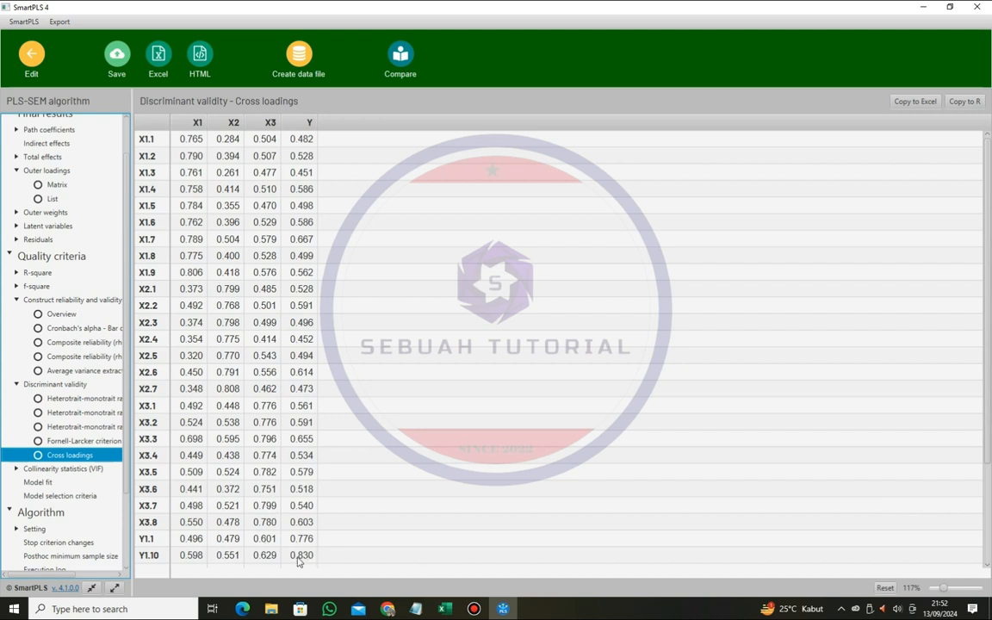
pyautogui.scroll(-2, 271, 508)
pyautogui.scroll(-1, 315, 474)
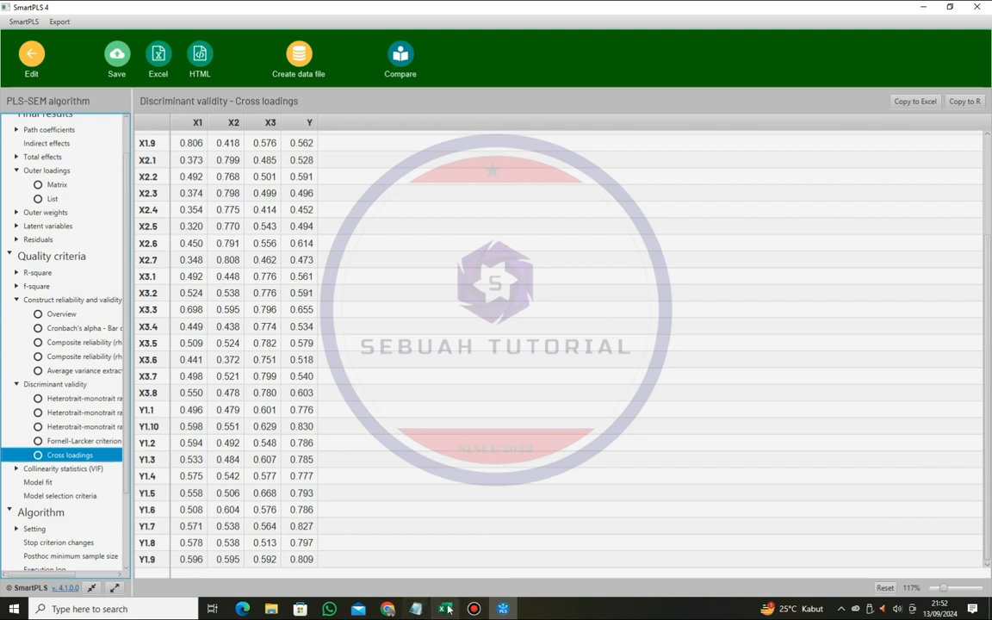
pyautogui.click(387, 608)
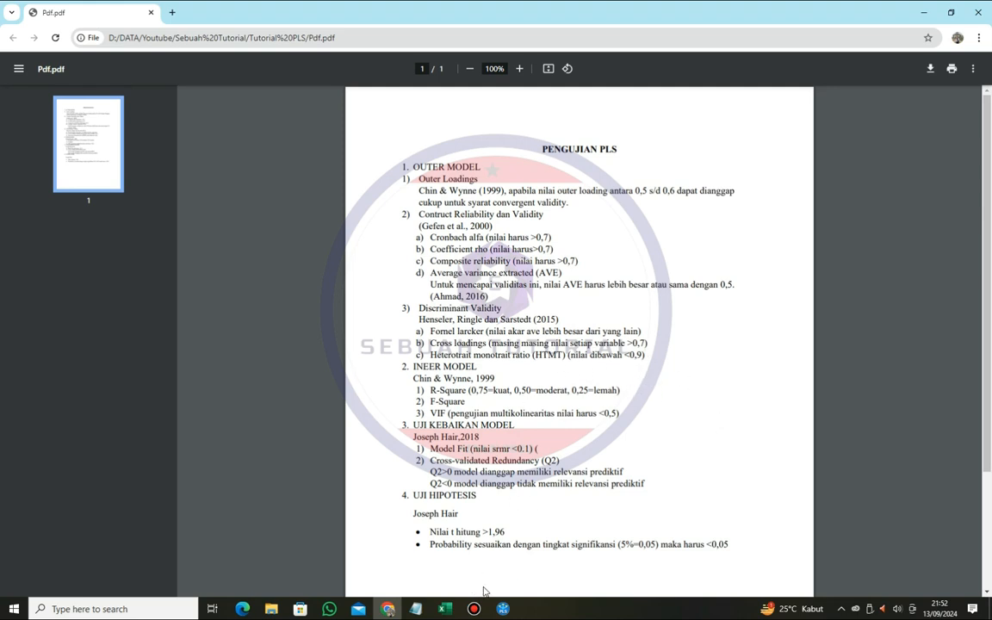
pyautogui.click(498, 608)
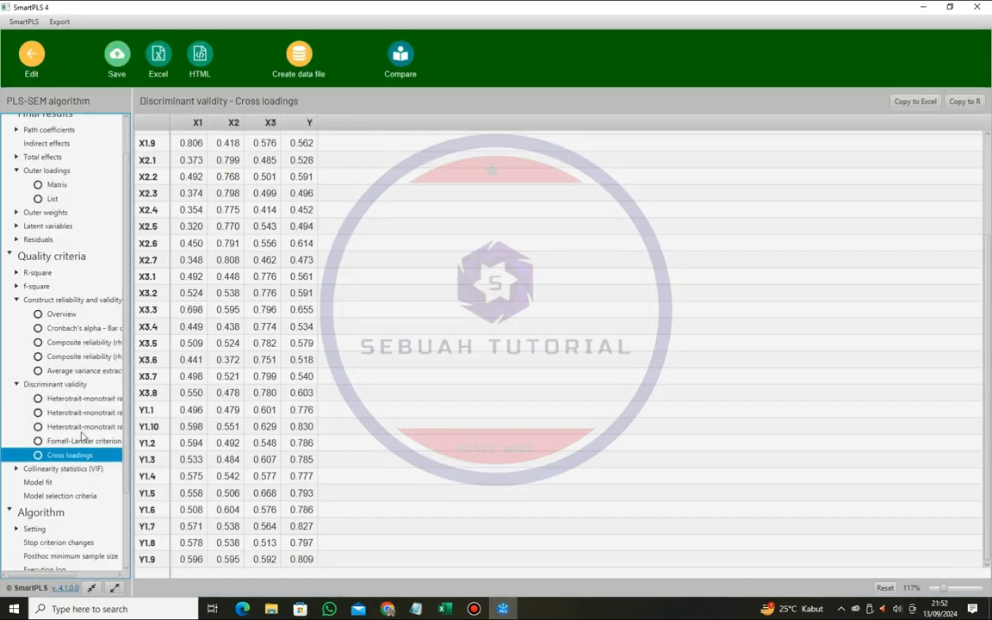
# - Check the HTMT matrix in SmartPLS against the heterotrait-monotrait criterion in Pdf.pdf in Chrome
pyautogui.click(77, 385)
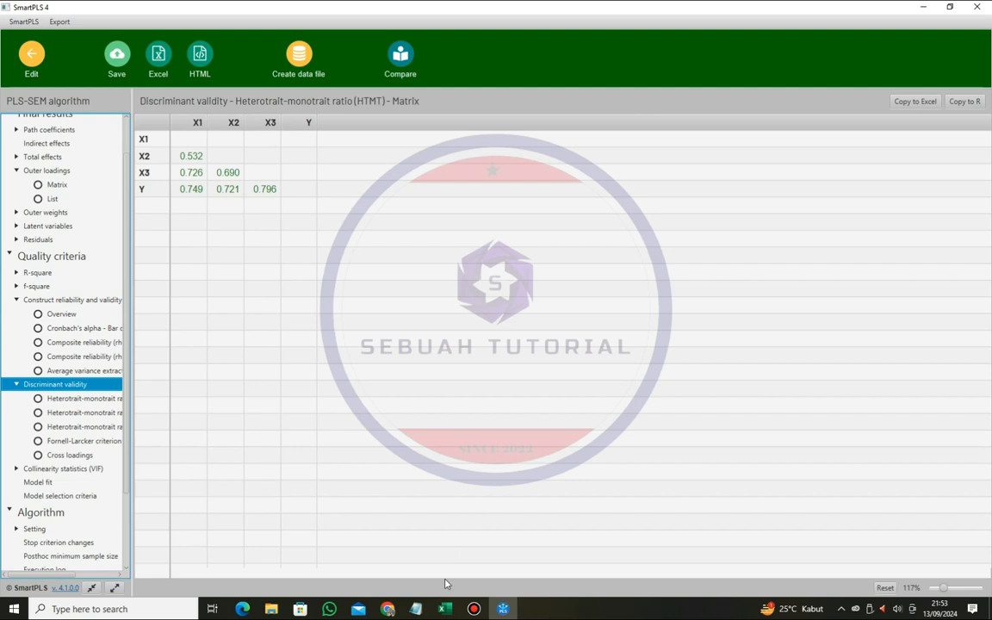
pyautogui.click(388, 608)
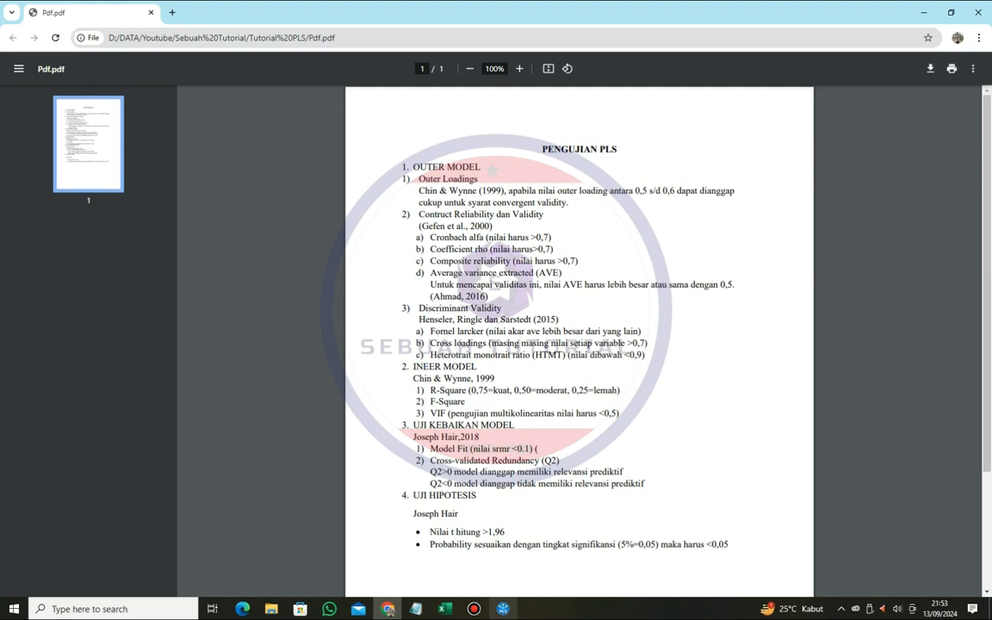
pyautogui.hotkey('alt', 'Tab')
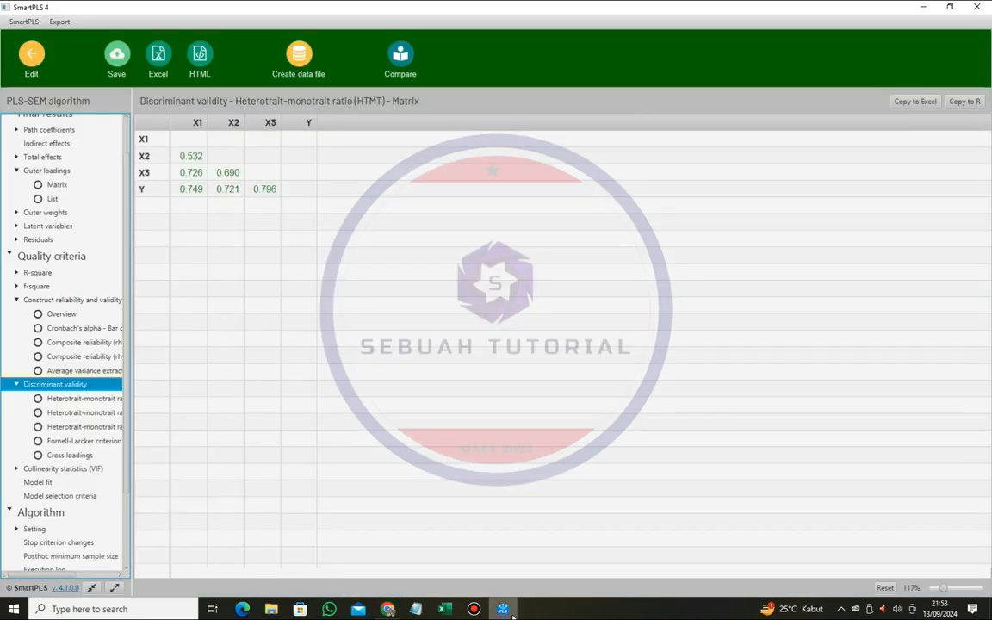
# - Compare the R-square overview for Y in SmartPLS with the R-square strength categories in Pdf.pdf in Chrome
pyautogui.click(51, 273)
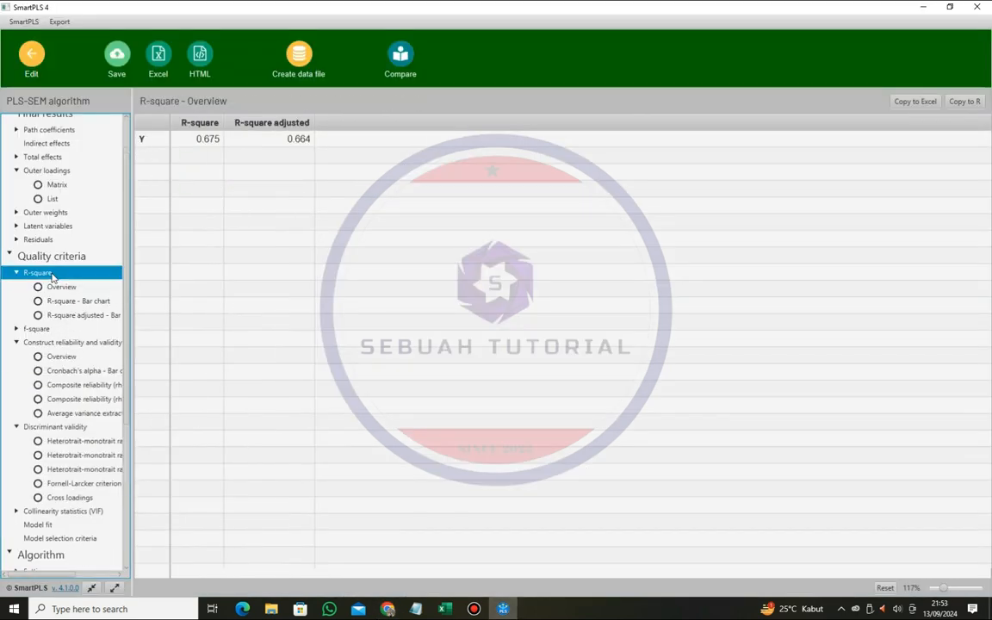
pyautogui.click(387, 608)
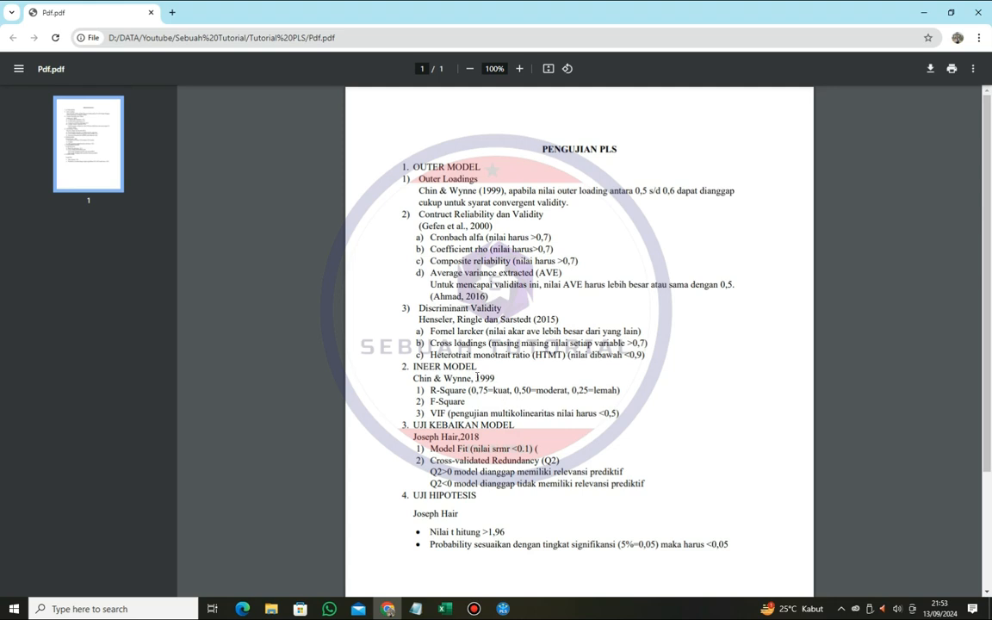
pyautogui.click(502, 608)
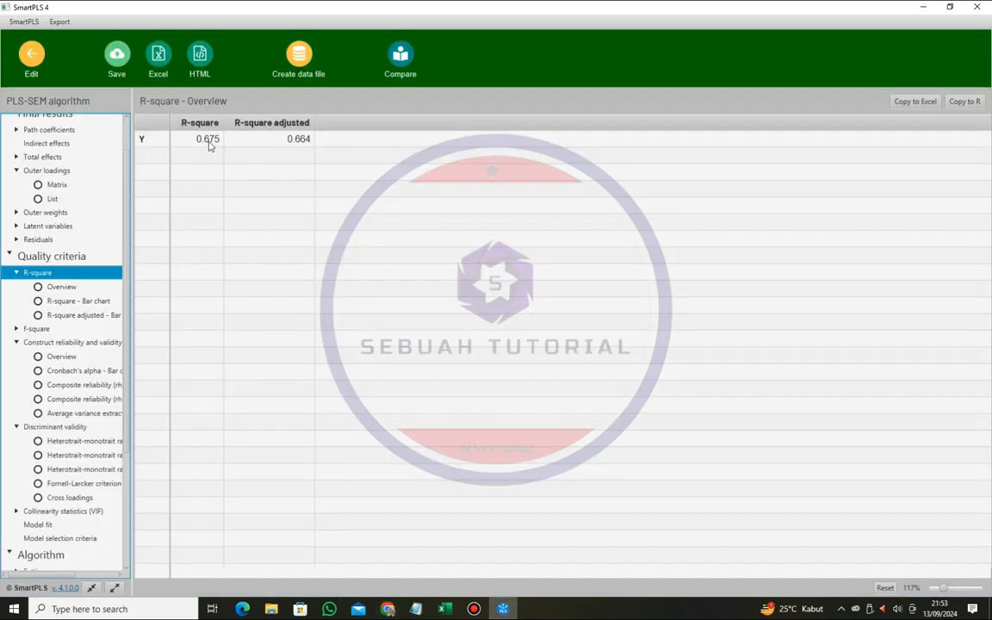
pyautogui.hotkey('alt', 'Tab')
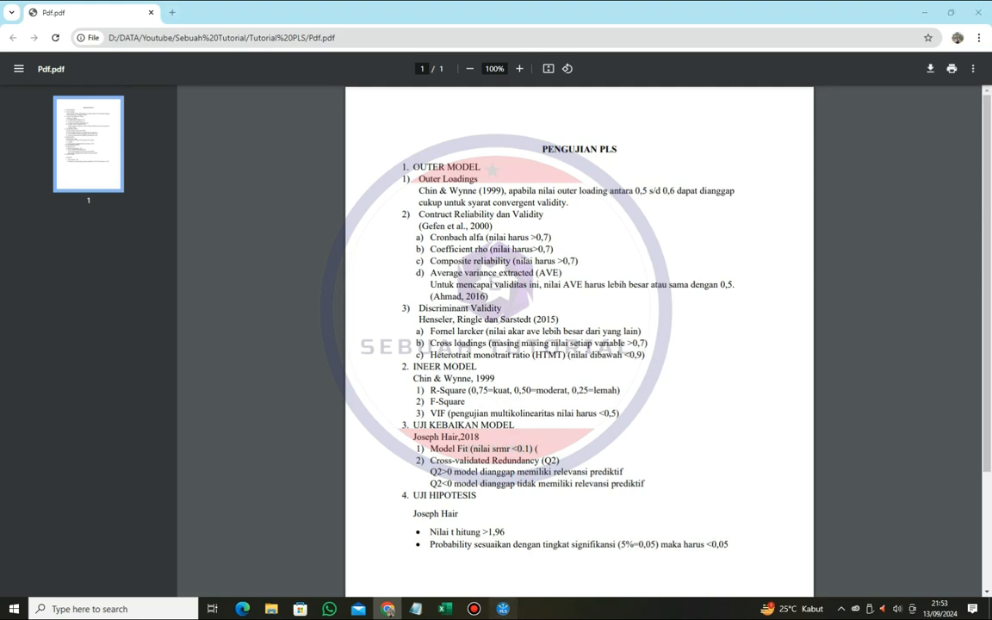
pyautogui.hotkey('alt', 'Tab')
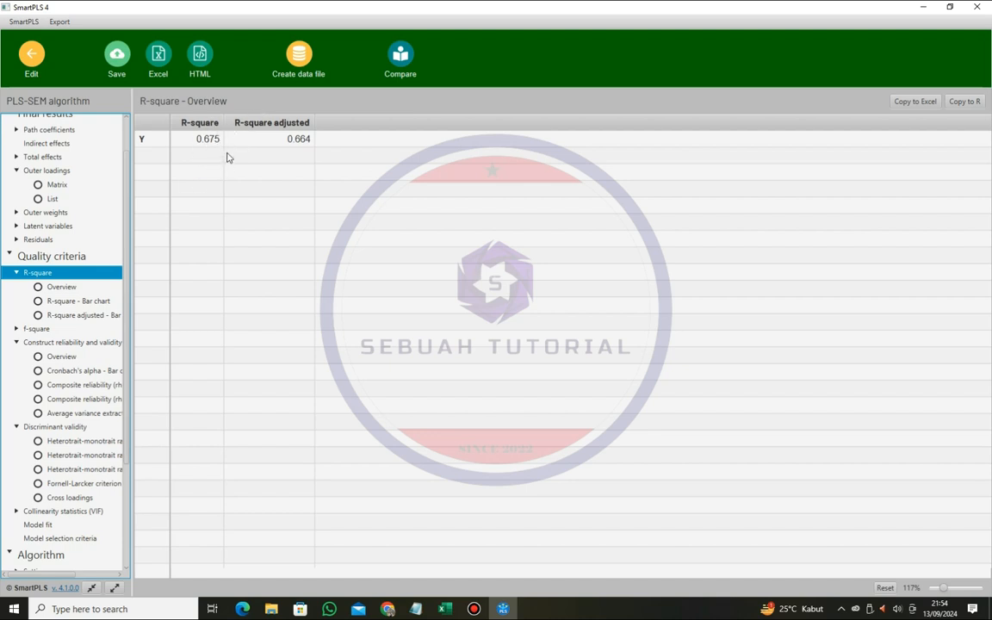
pyautogui.click(388, 609)
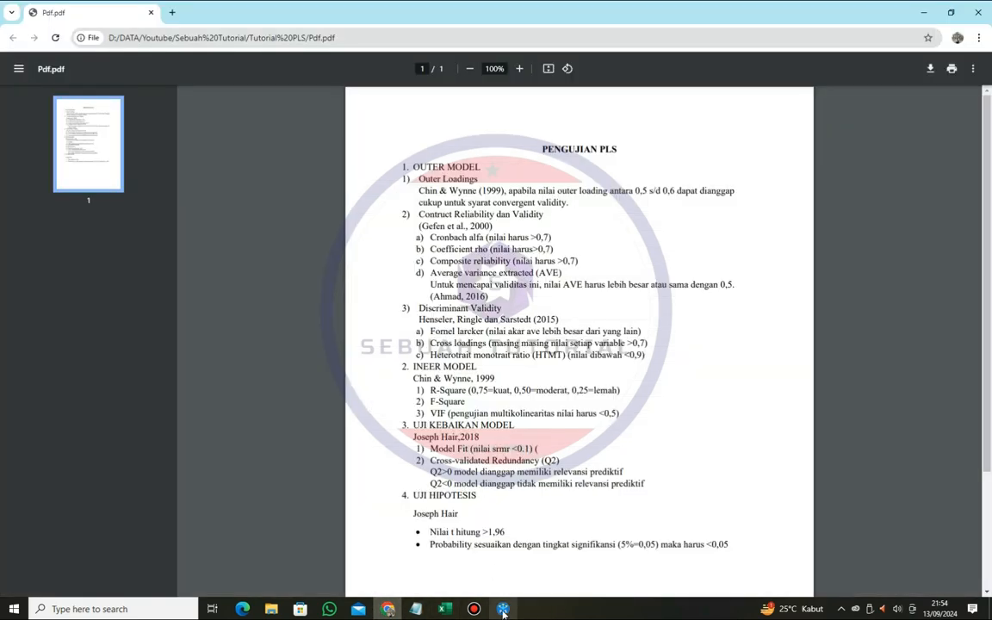
pyautogui.hotkey('alt', 'Tab')
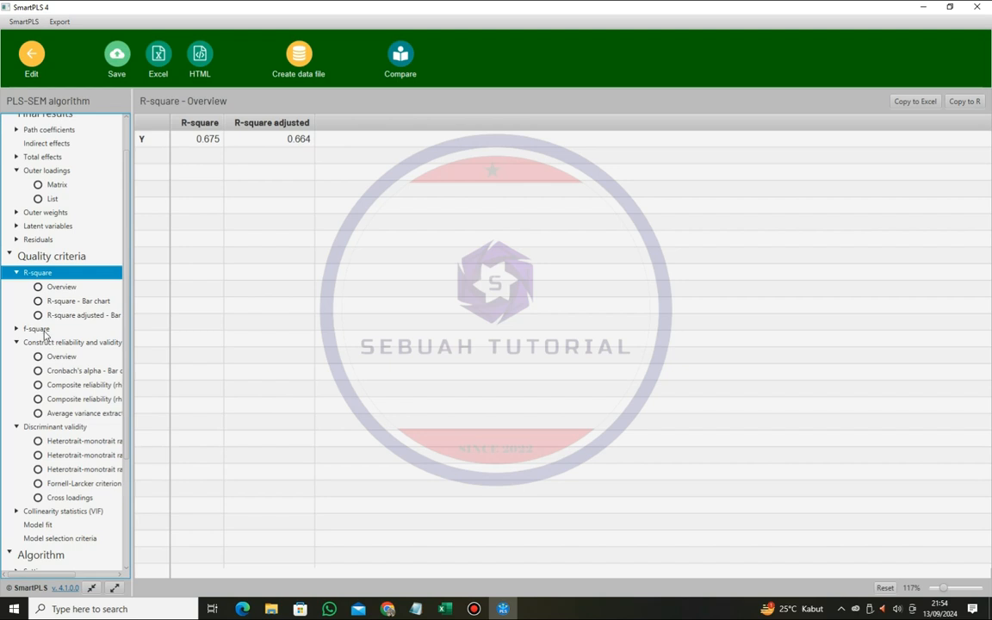
# - Examine the f-square matrix in SmartPLS and consult the inner model criteria in Pdf.pdf in Chrome
pyautogui.click(38, 328)
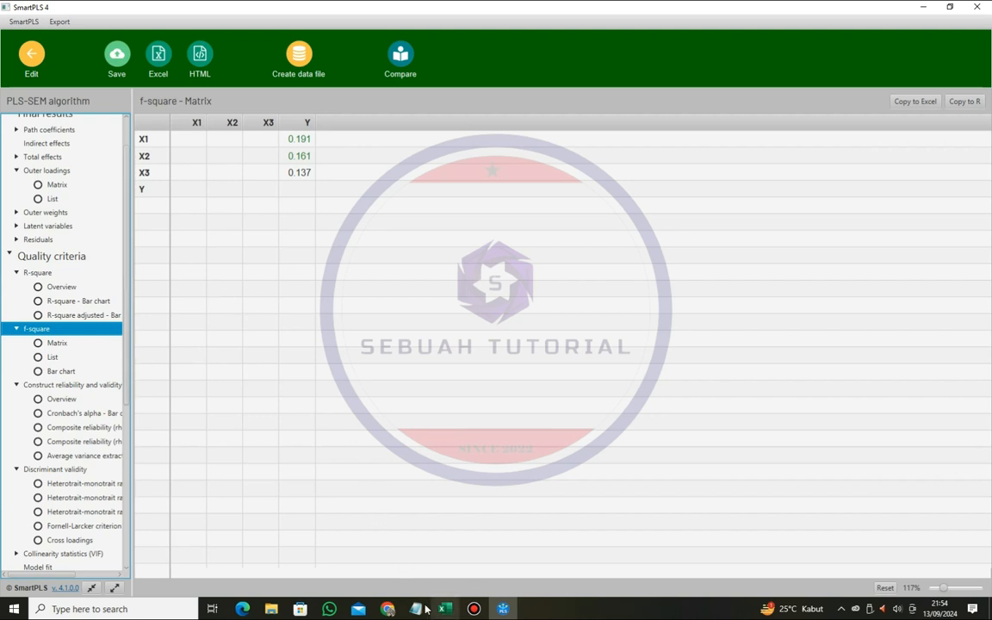
pyautogui.click(388, 608)
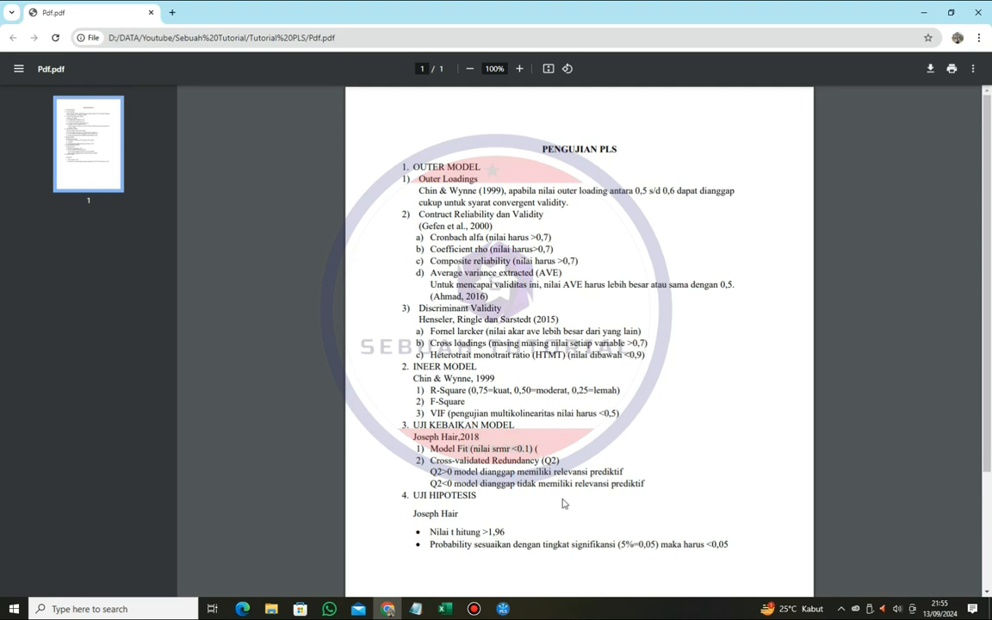
pyautogui.click(502, 605)
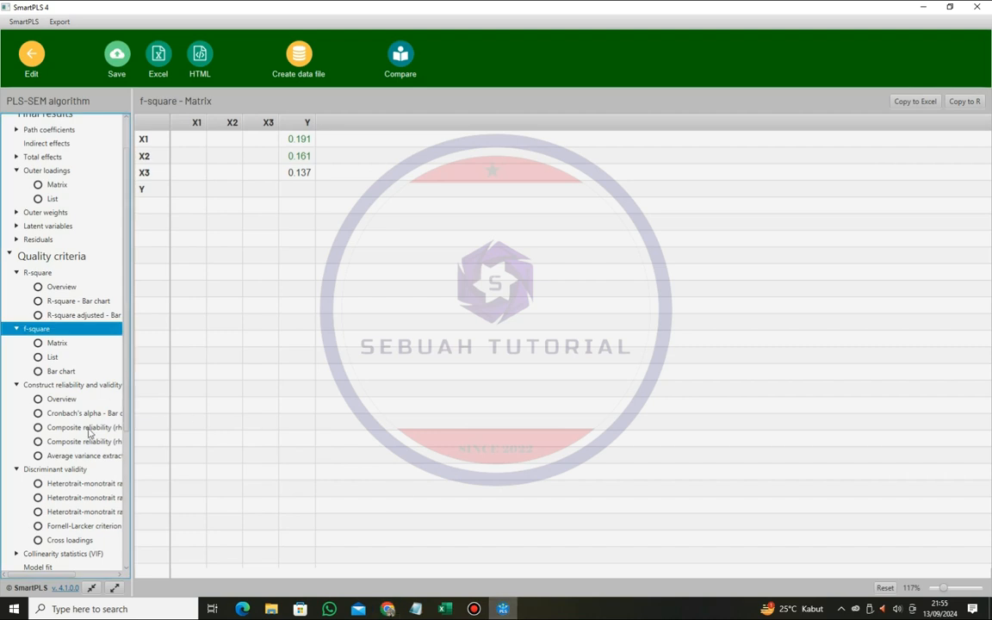
# - Examine the collinearity statistics (VIF) in the outer model list for all indicators and in the inner model matrix
pyautogui.click(78, 554)
pyautogui.scroll(-2, 239, 499)
pyautogui.scroll(2, 299, 482)
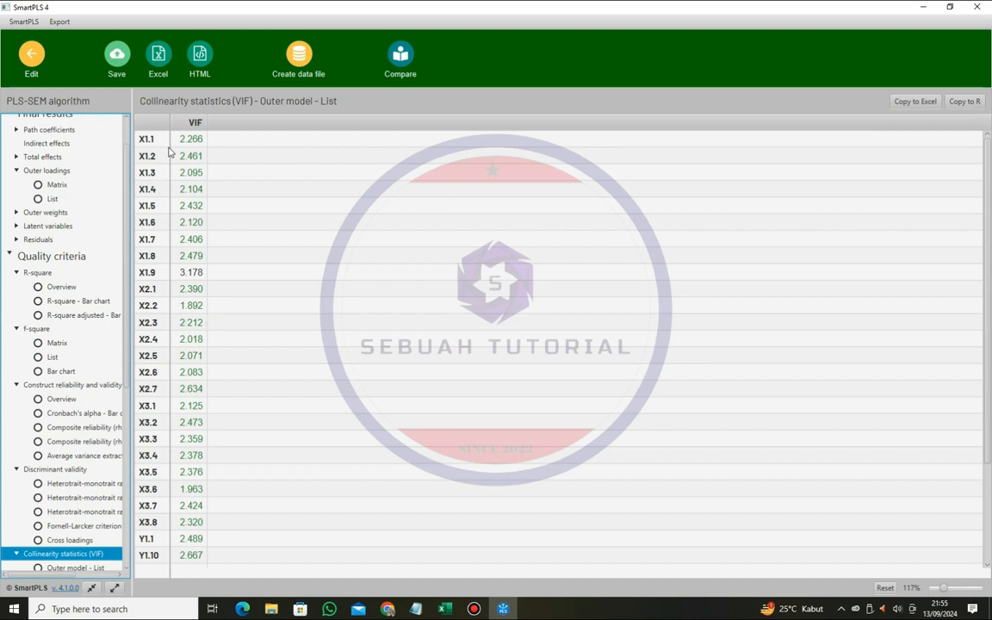
pyautogui.scroll(-3, 143, 485)
pyautogui.scroll(-3, 112, 456)
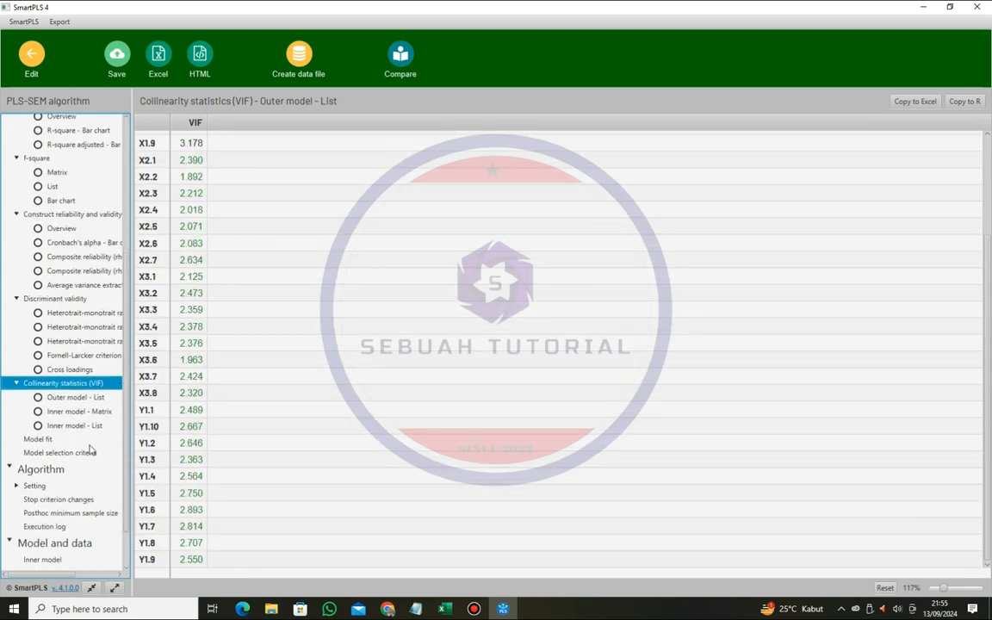
pyautogui.click(93, 411)
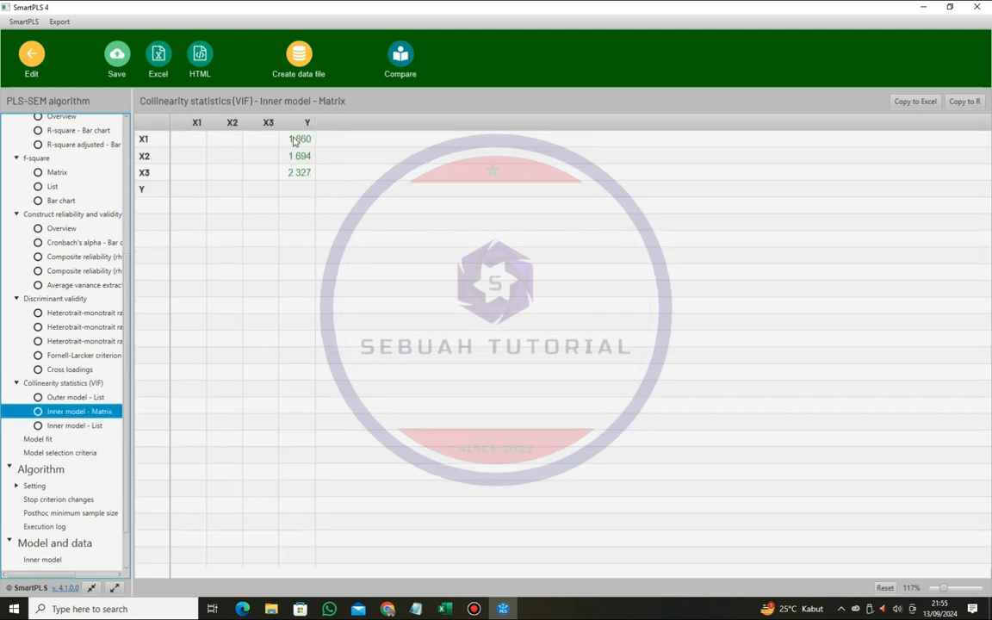
pyautogui.click(90, 383)
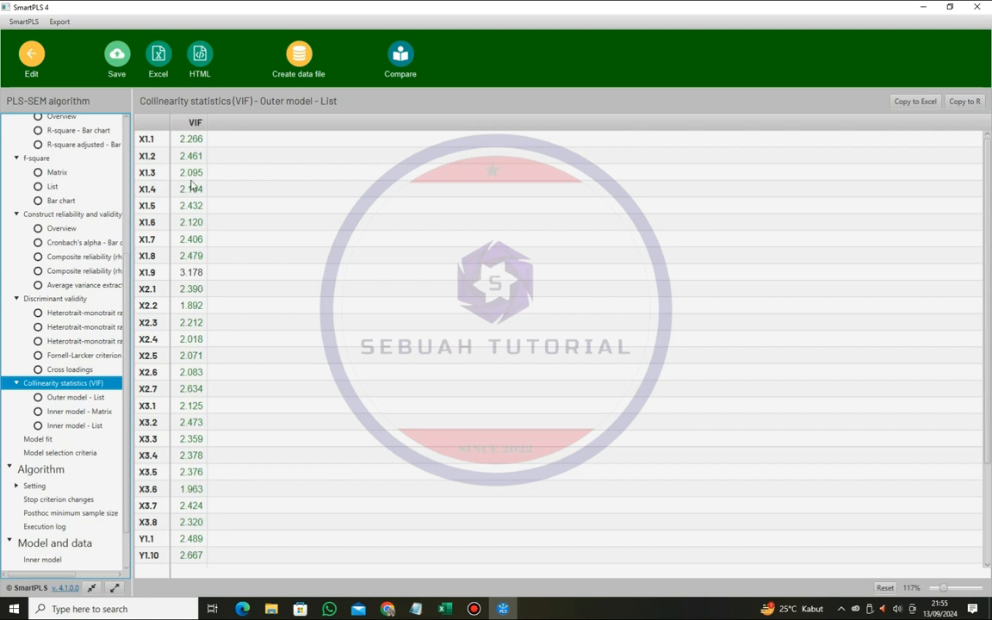
pyautogui.scroll(-2, 206, 368)
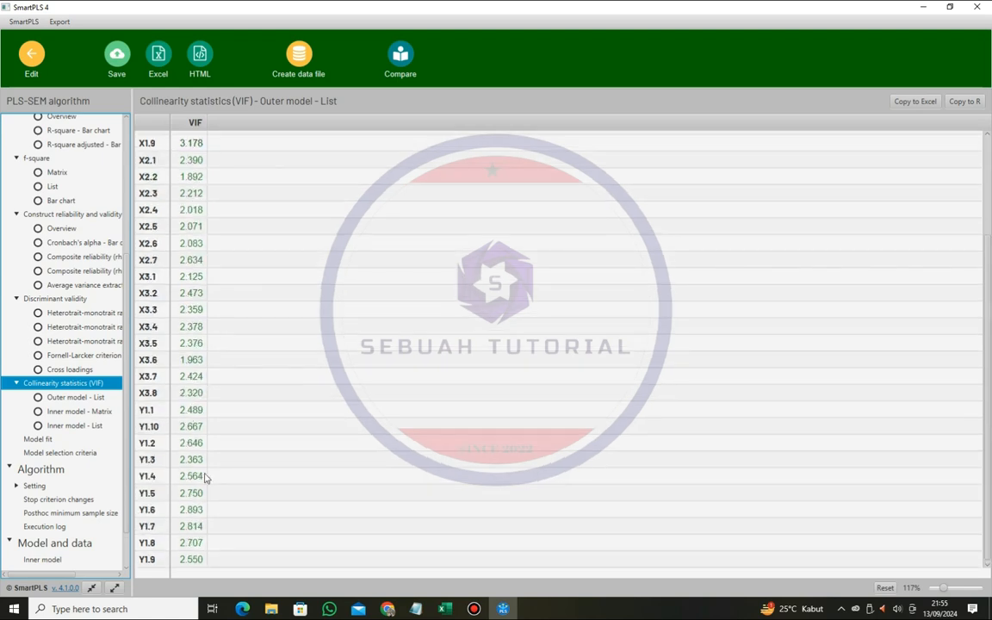
pyautogui.scroll(3, 204, 478)
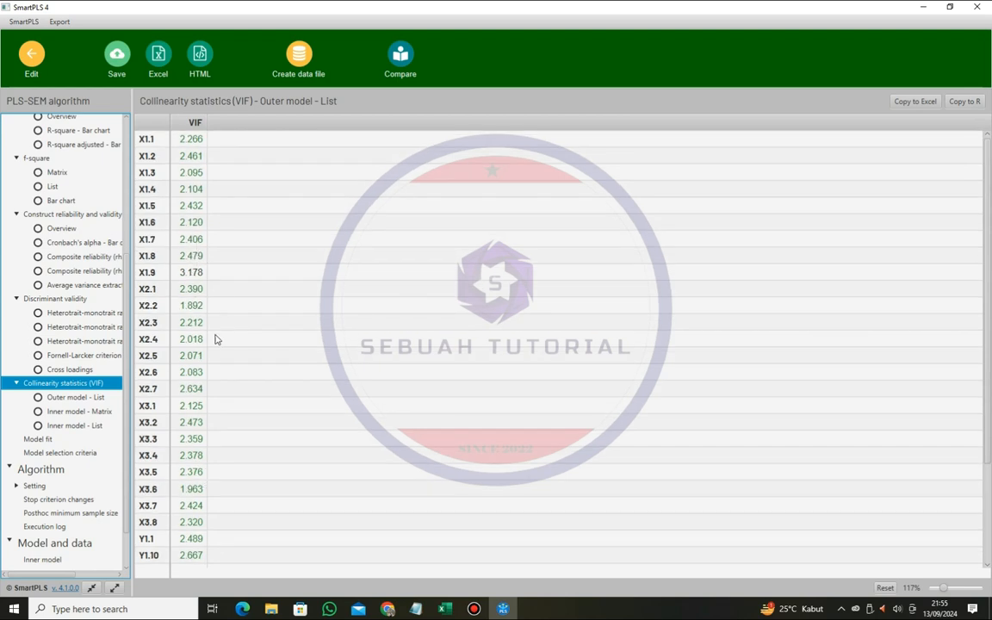
pyautogui.scroll(-3, 217, 328)
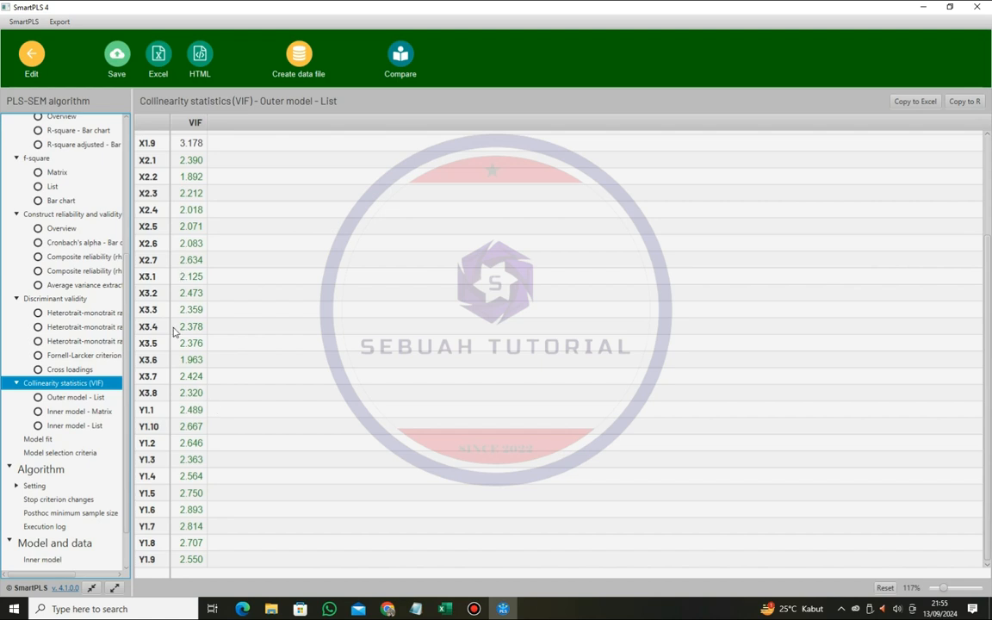
pyautogui.scroll(3, 175, 332)
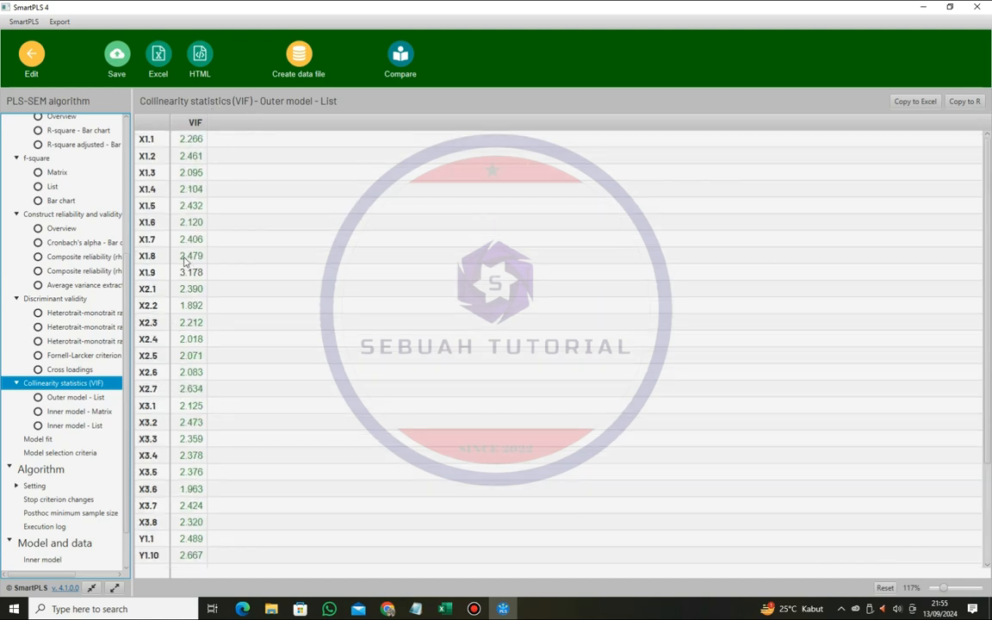
# - Check the inner model VIF matrix in SmartPLS against the multicollinearity criterion in Pdf.pdf in Chrome
pyautogui.scroll(-3, 192, 322)
pyautogui.click(79, 411)
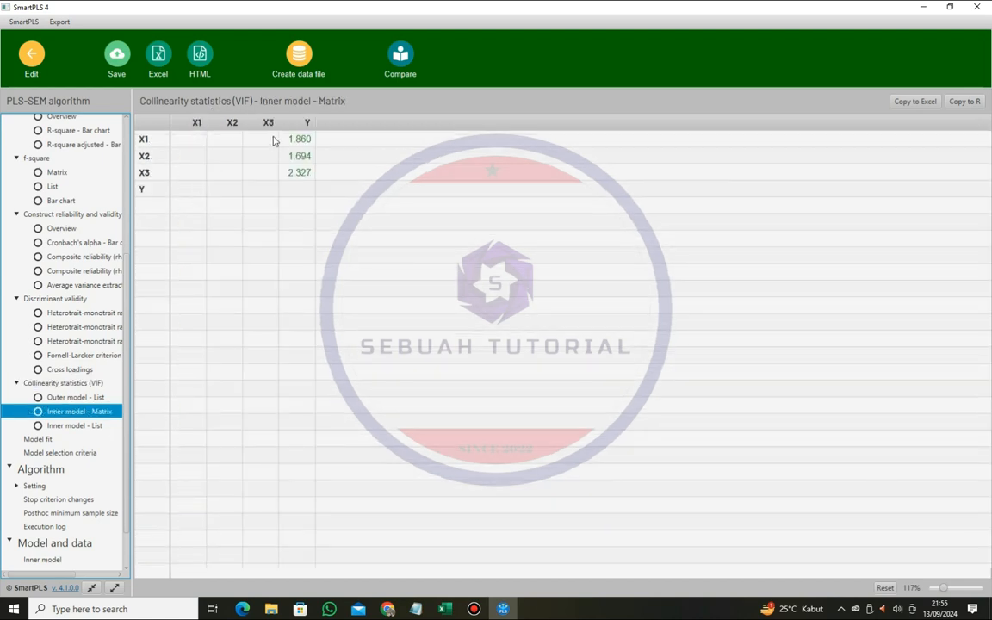
pyautogui.click(389, 609)
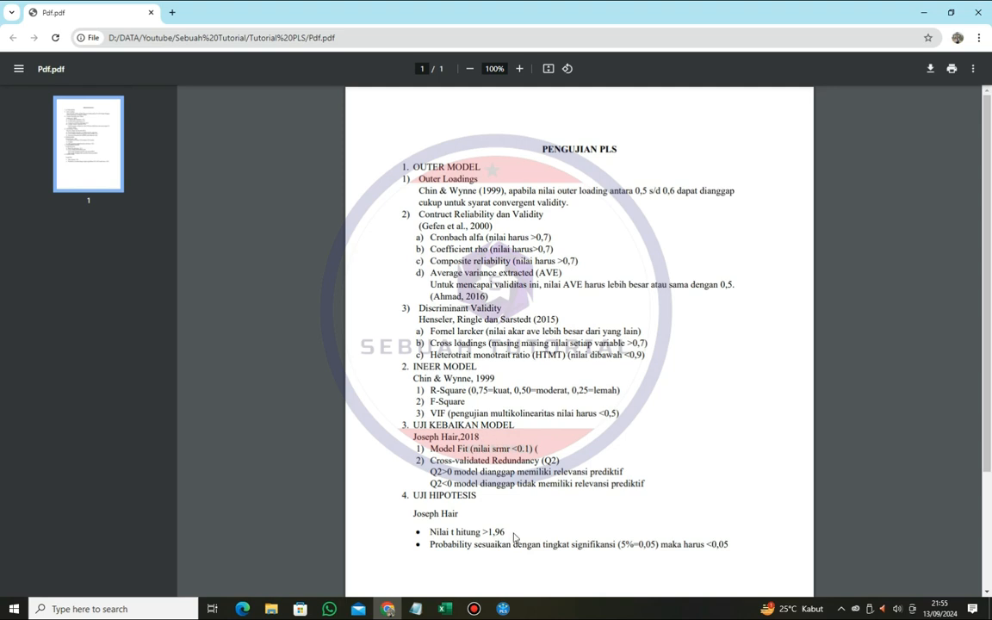
pyautogui.click(502, 608)
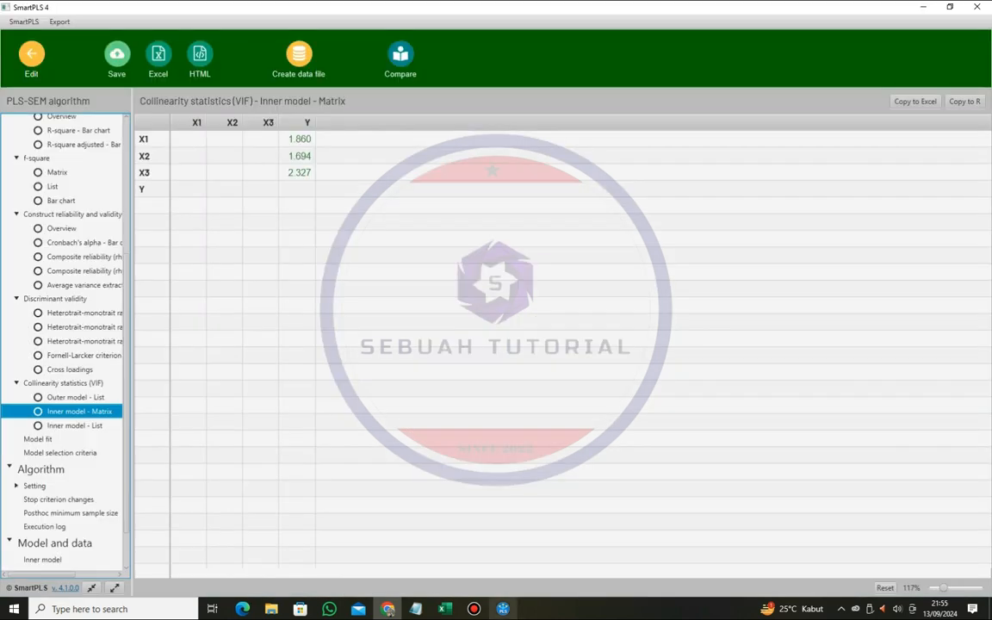
# - Compare the model fit results in SmartPLS with the SRMR criterion in Pdf.pdf in Chrome
pyautogui.click(38, 439)
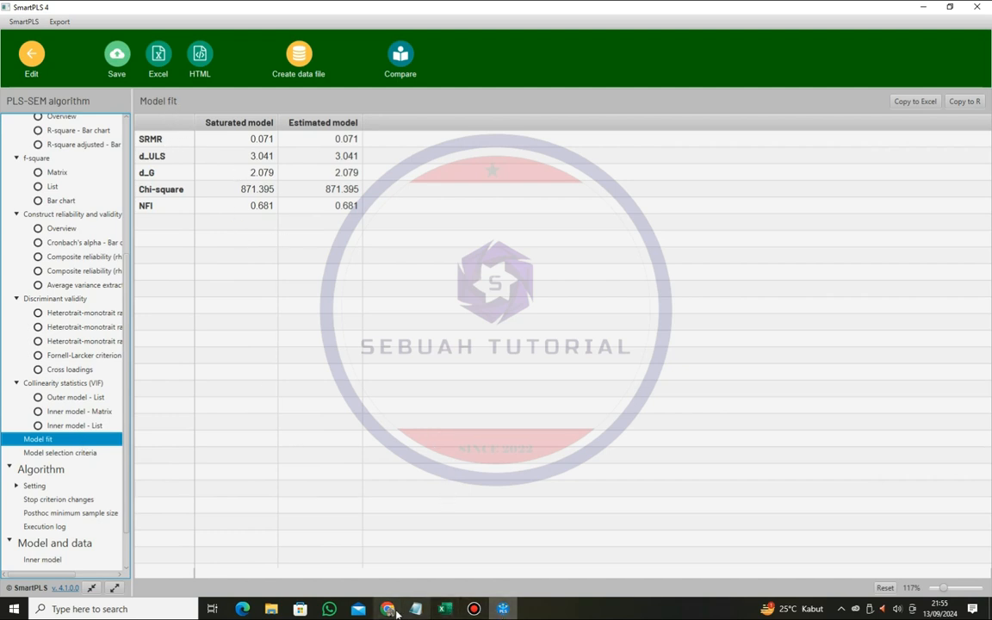
pyautogui.hotkey('alt', 'Tab')
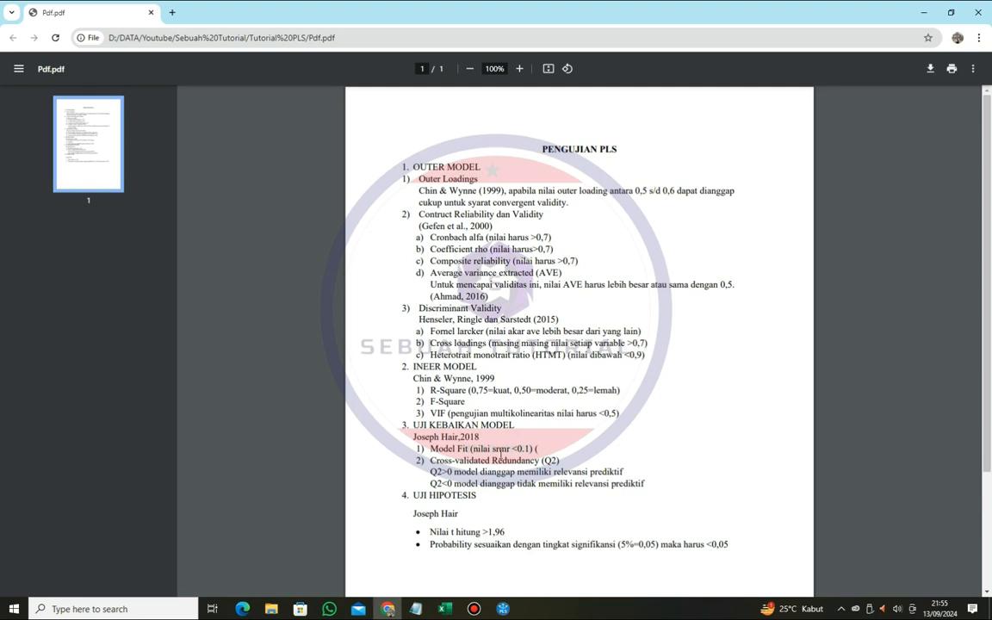
pyautogui.hotkey('alt', 'Tab')
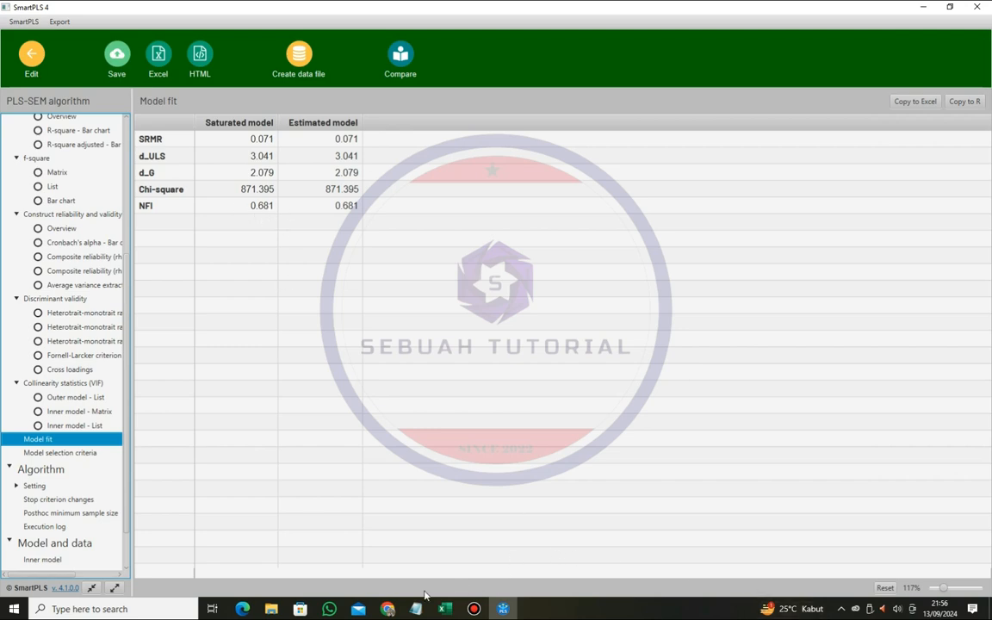
pyautogui.click(387, 609)
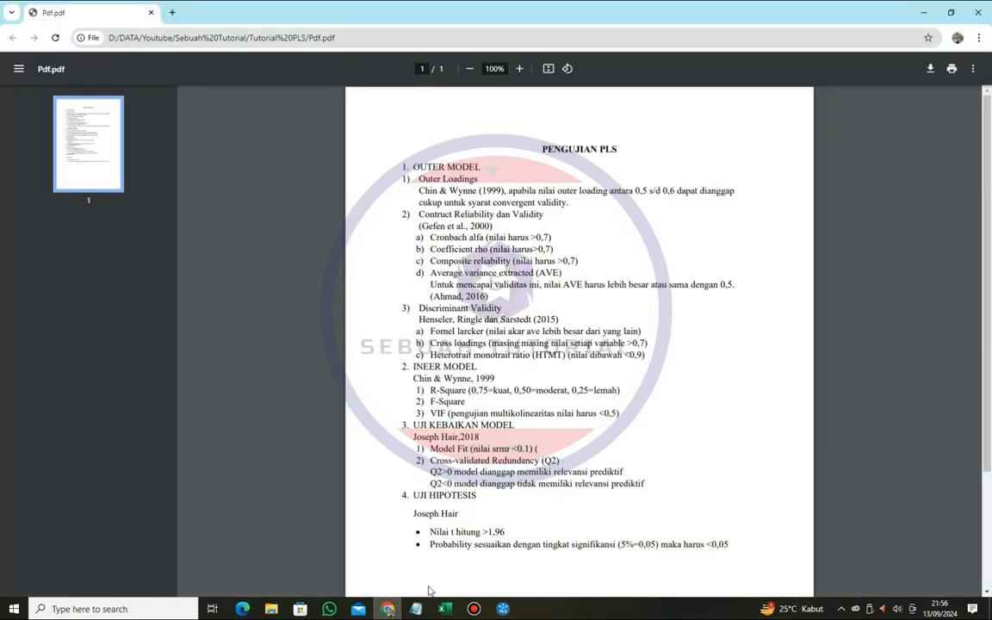
pyautogui.click(387, 609)
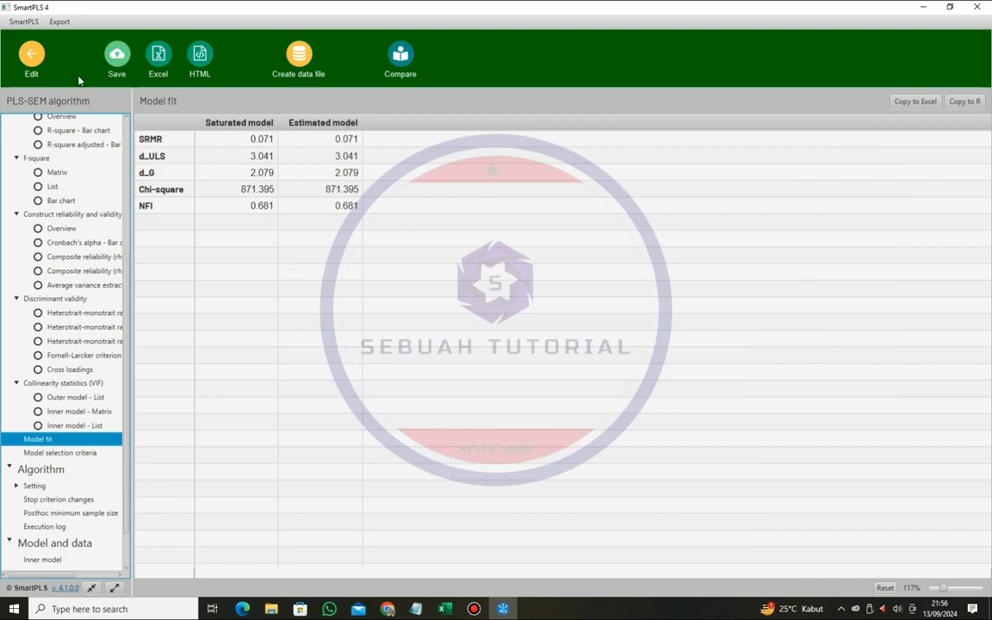
# - Return to the model canvas and run the Blindfolding calculation, opening its report
pyautogui.click(31, 72)
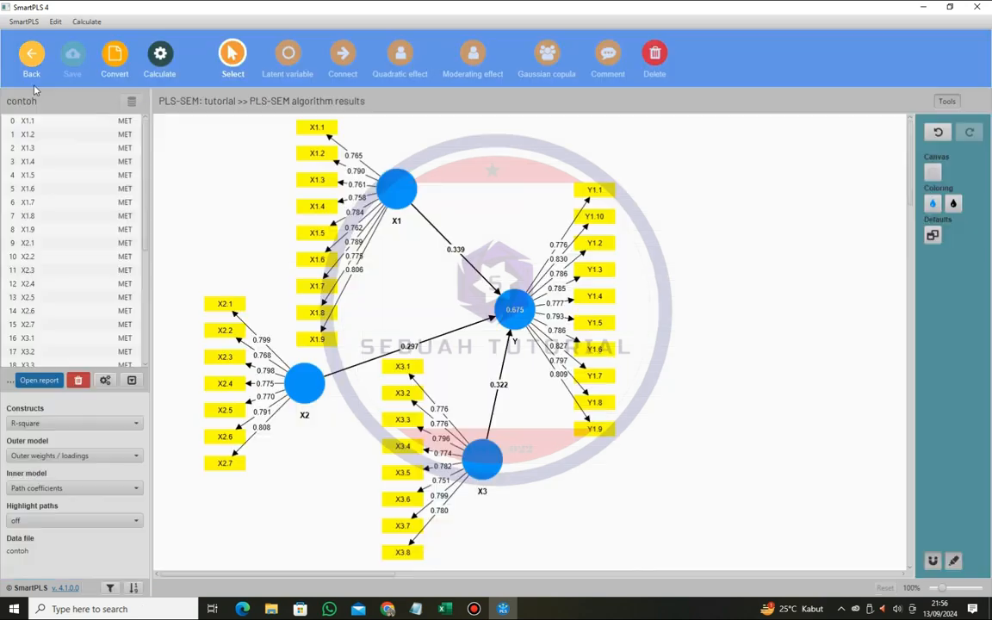
pyautogui.click(164, 63)
pyautogui.click(213, 108)
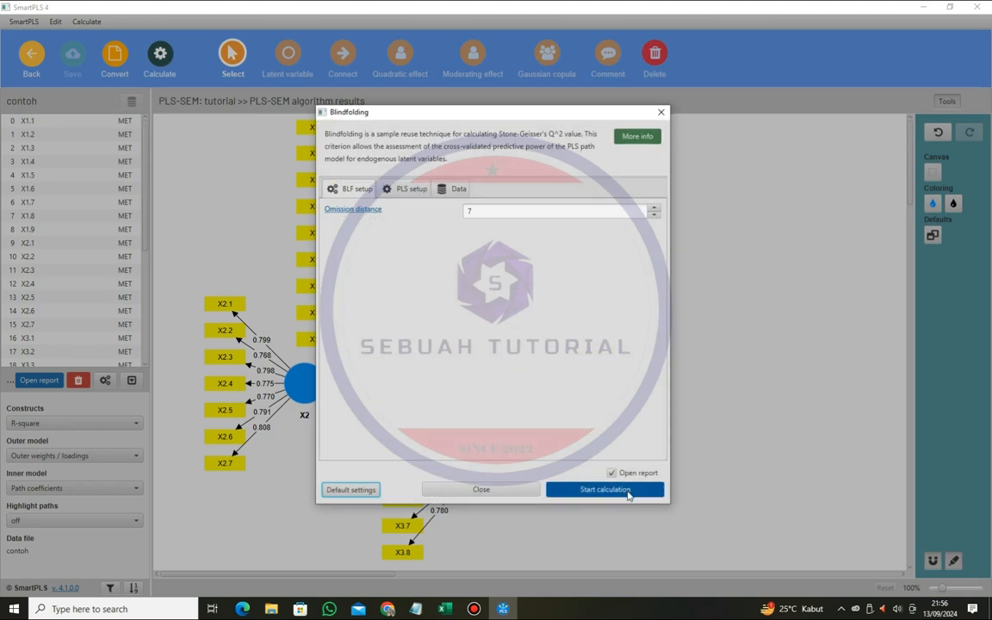
pyautogui.click(631, 497)
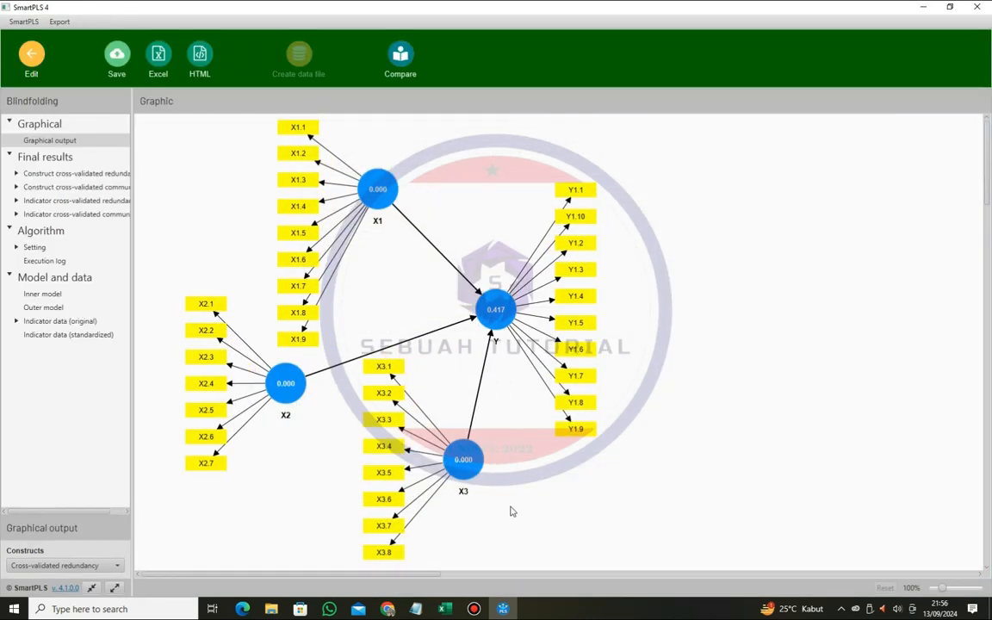
# - Check the construct cross-validated redundancy totals in SmartPLS against the Q2 criterion in Pdf.pdf in Chrome
pyautogui.click(388, 609)
pyautogui.click(105, 175)
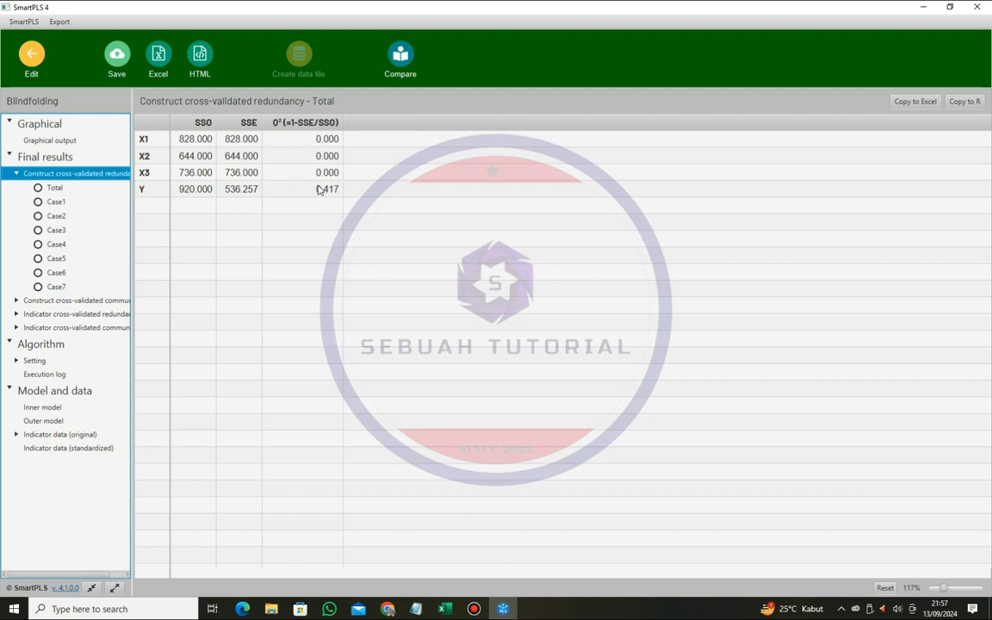
pyautogui.click(388, 610)
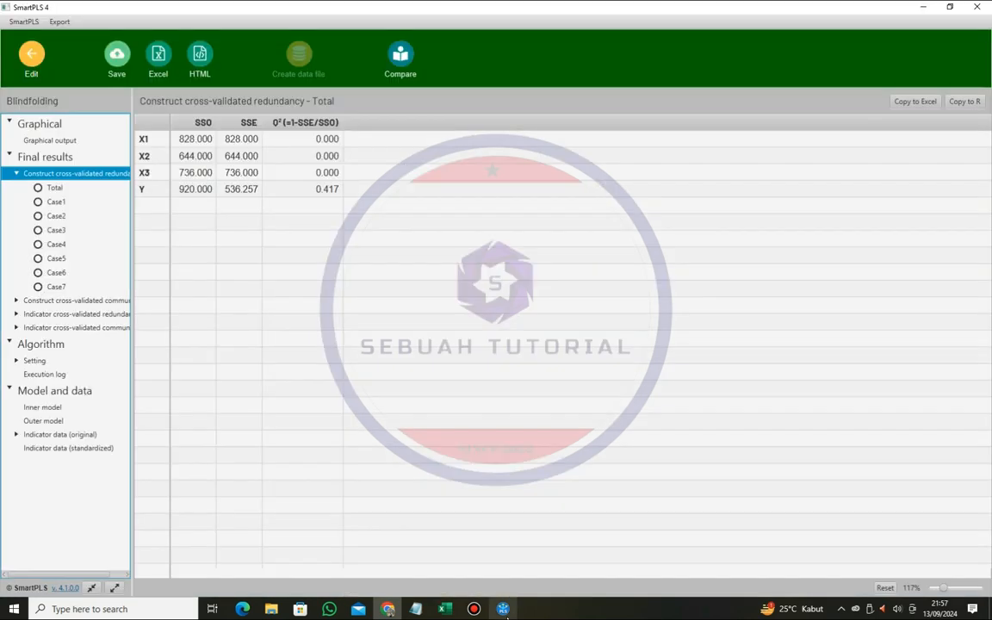
pyautogui.click(502, 608)
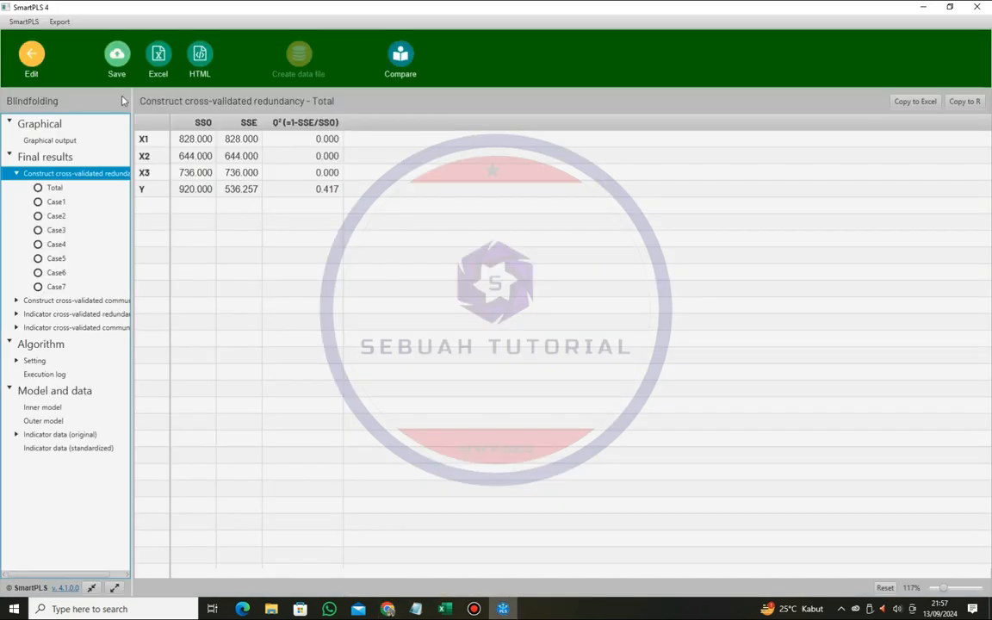
# - Return to the model canvas and run Bootstrapping with 5000 subsamples, percentile bootstrap and a two-tailed test at significance level 0.05
pyautogui.click(31, 53)
pyautogui.click(155, 67)
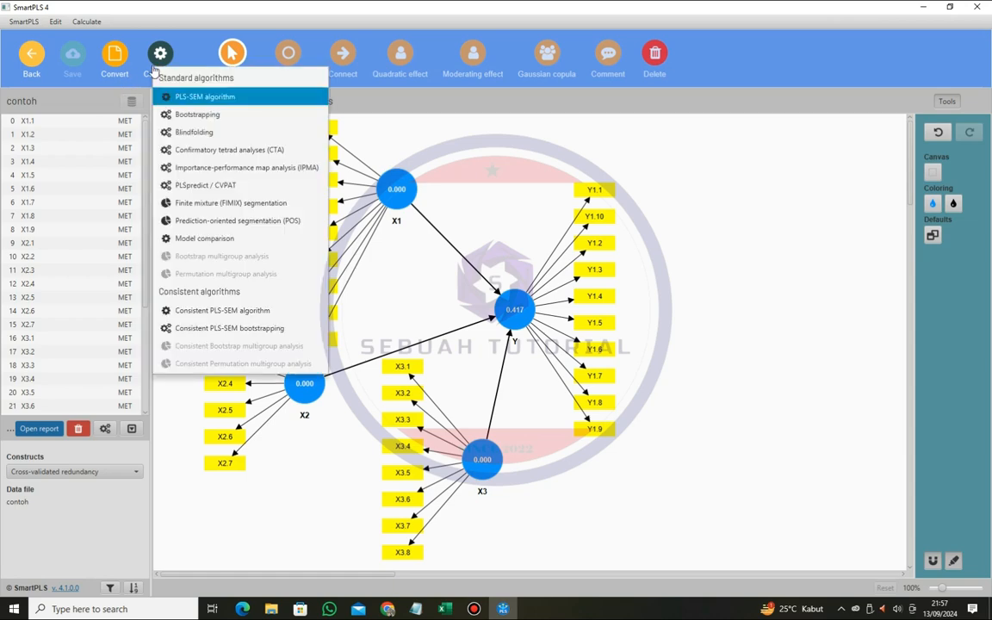
pyautogui.click(194, 115)
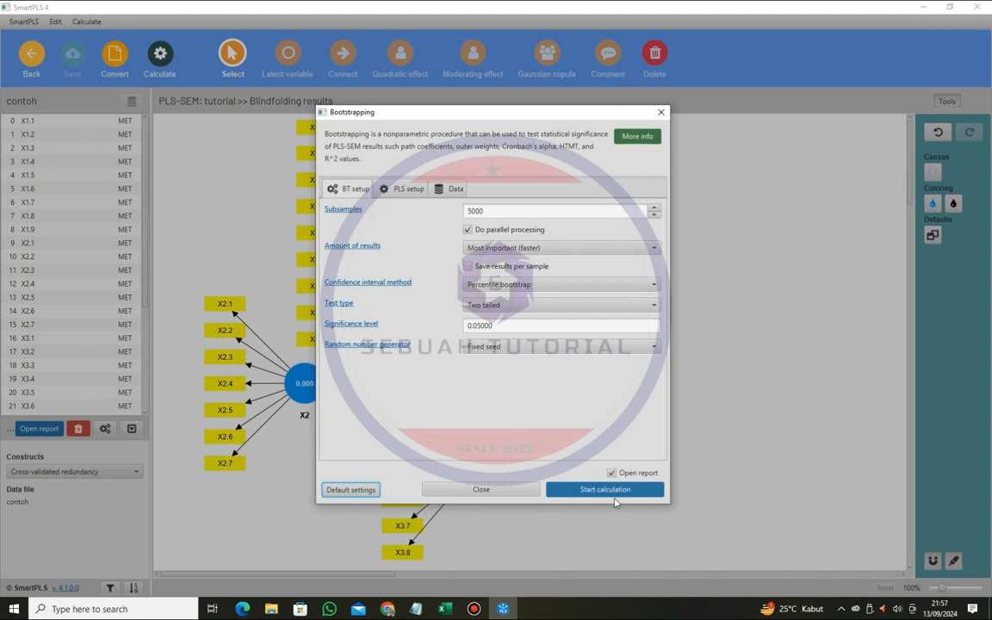
pyautogui.click(614, 493)
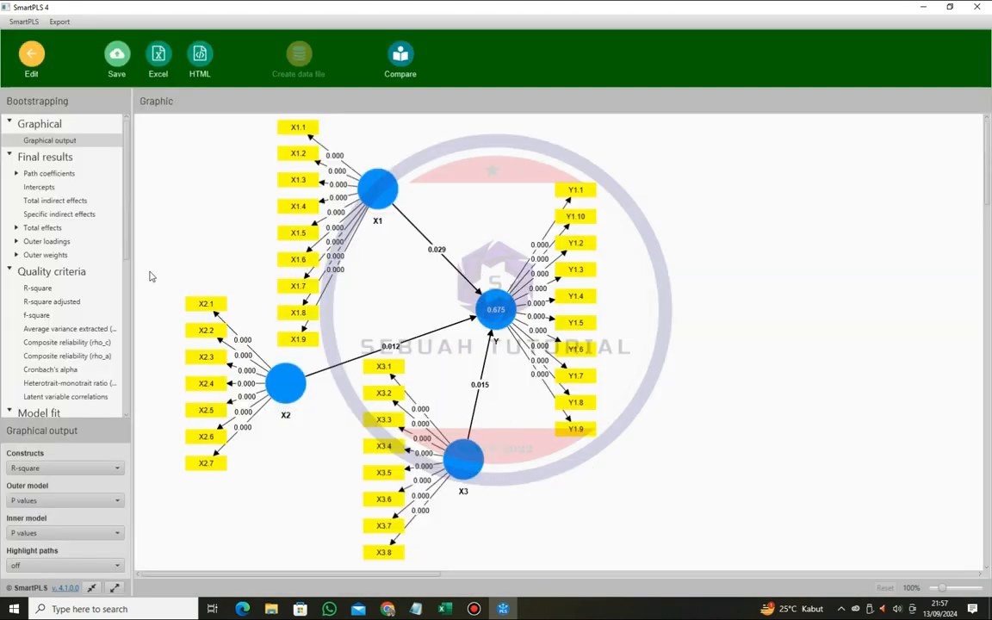
# - Compare the bootstrapped path coefficients' T statistics and P values in SmartPLS with the hypothesis testing criteria in Pdf.pdf in Chrome
pyautogui.click(49, 173)
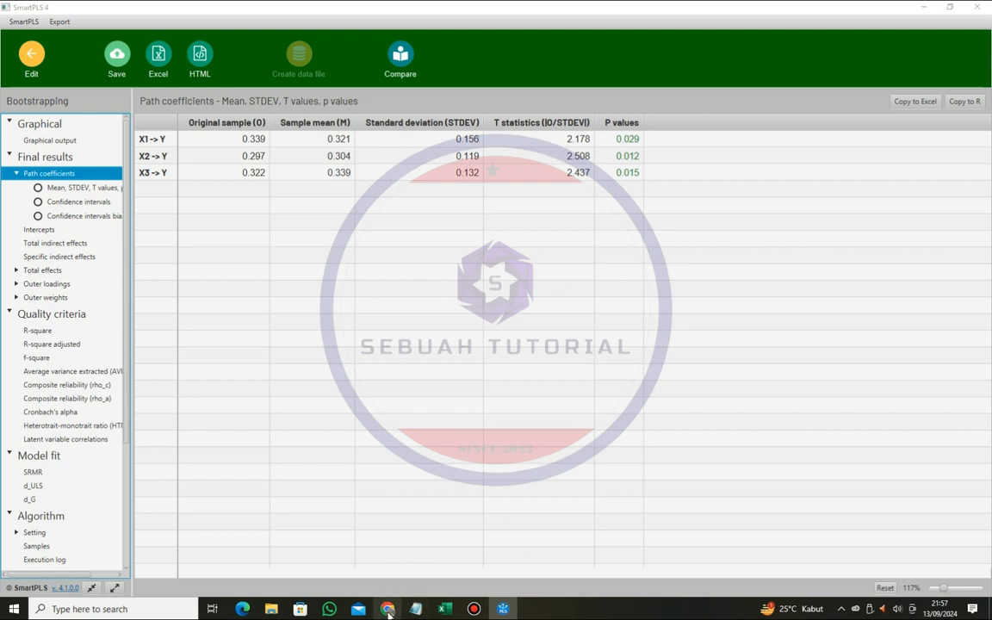
pyautogui.click(387, 609)
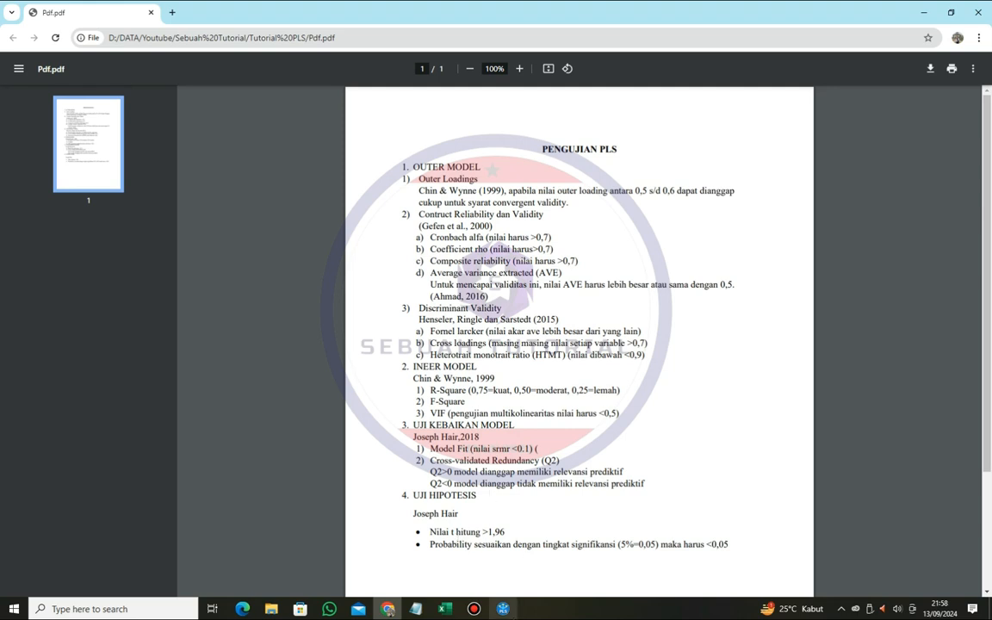
pyautogui.hotkey('alt', 'Tab')
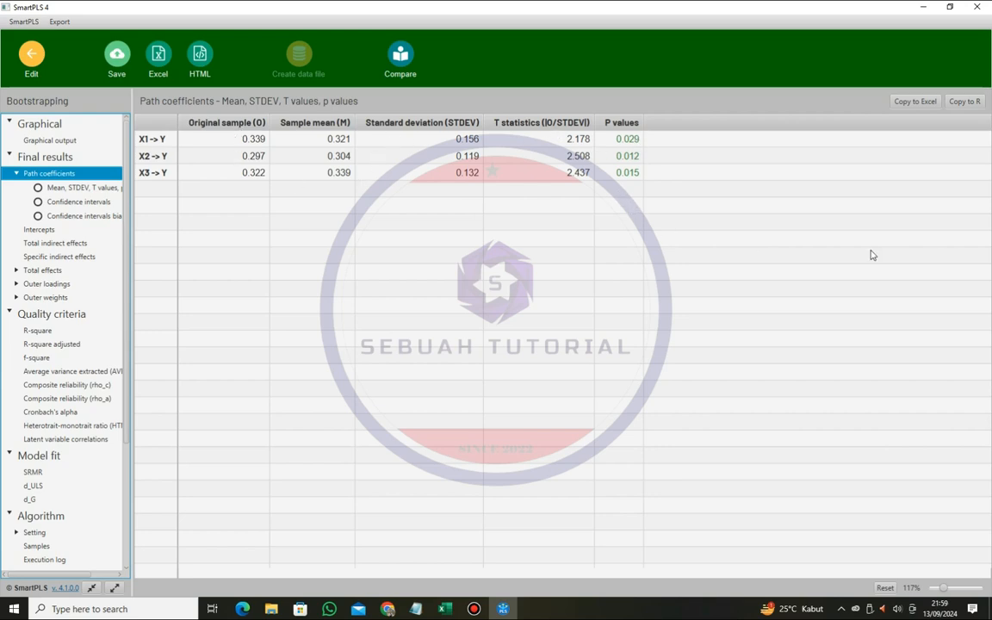
# - Minimize the SmartPLS and Chrome windows to show the desktop
pyautogui.click(923, 7)
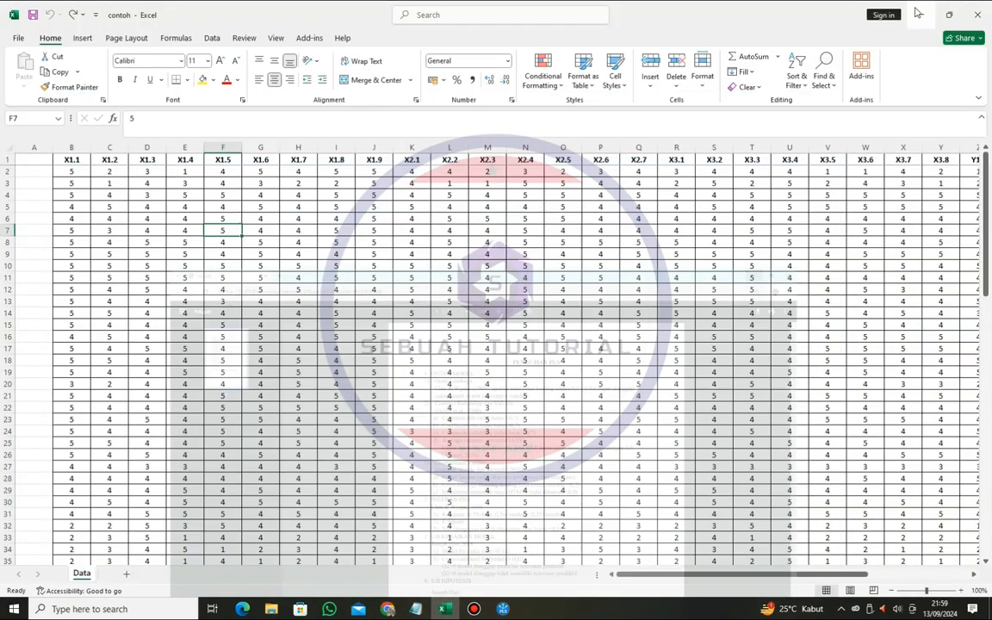
pyautogui.click(923, 12)
pyautogui.click(918, 12)
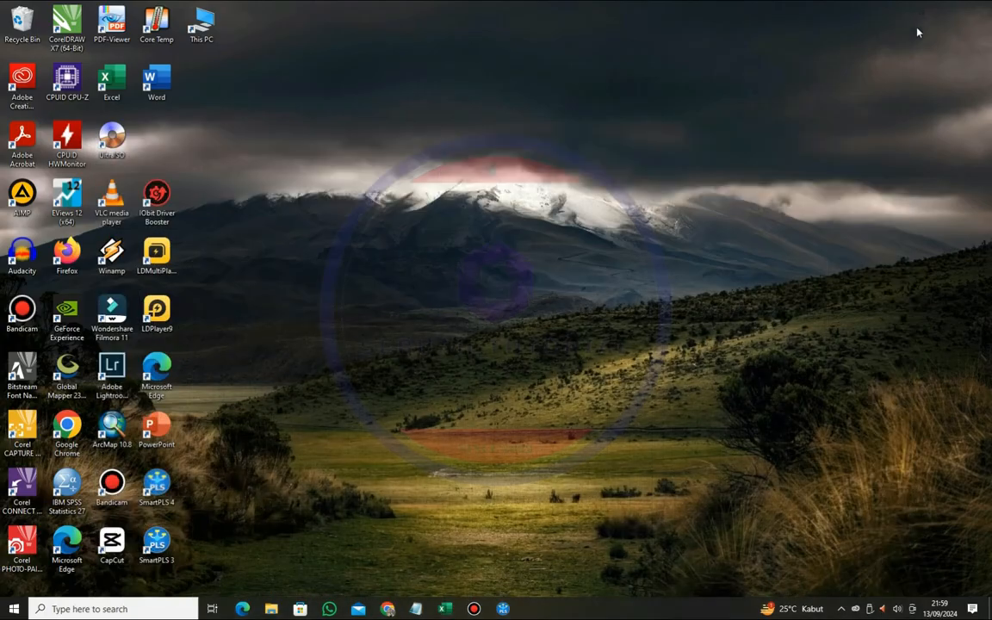